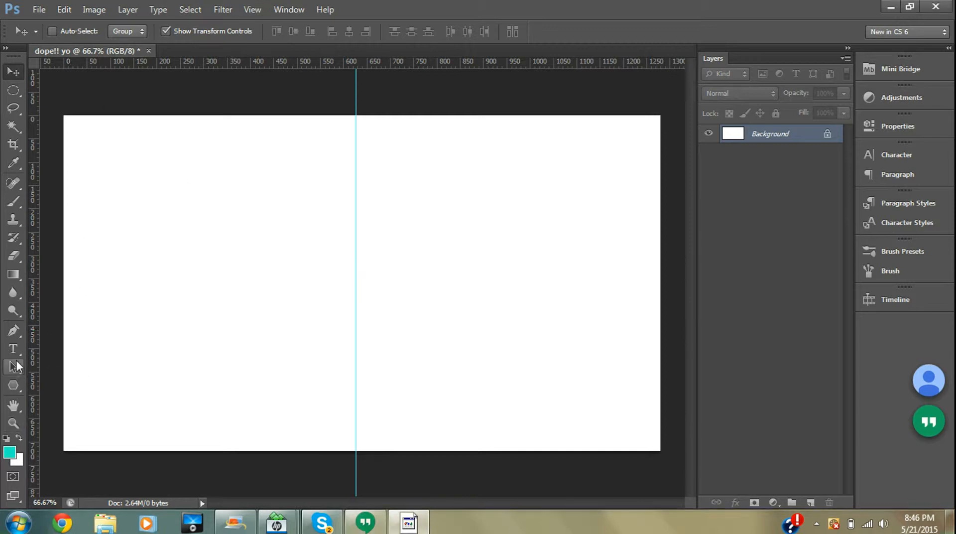
left_click(13, 384)
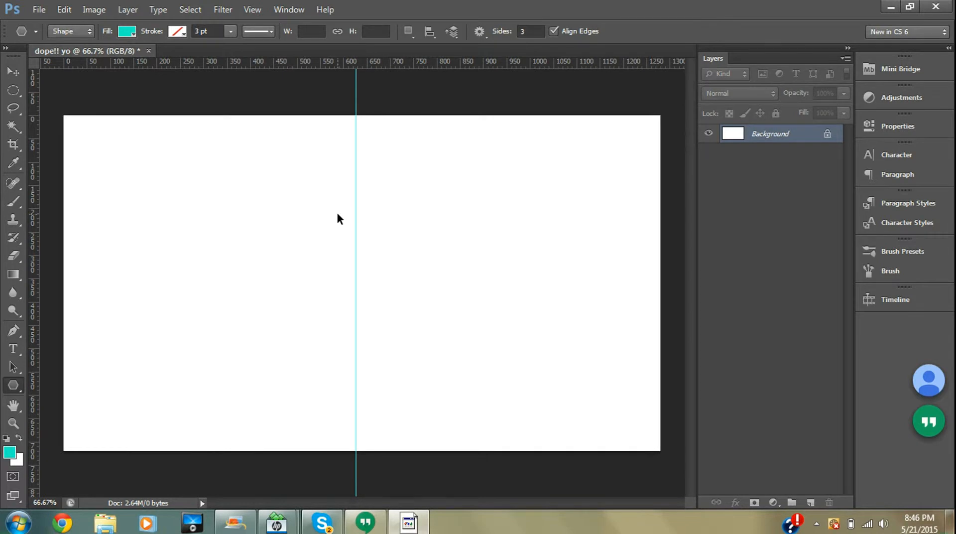
key("ctrl+r")
key("ctrl+r")
left_click_drag(379, 192, 316, 230)
left_click(14, 70)
left_click_drag(348, 188, 327, 221)
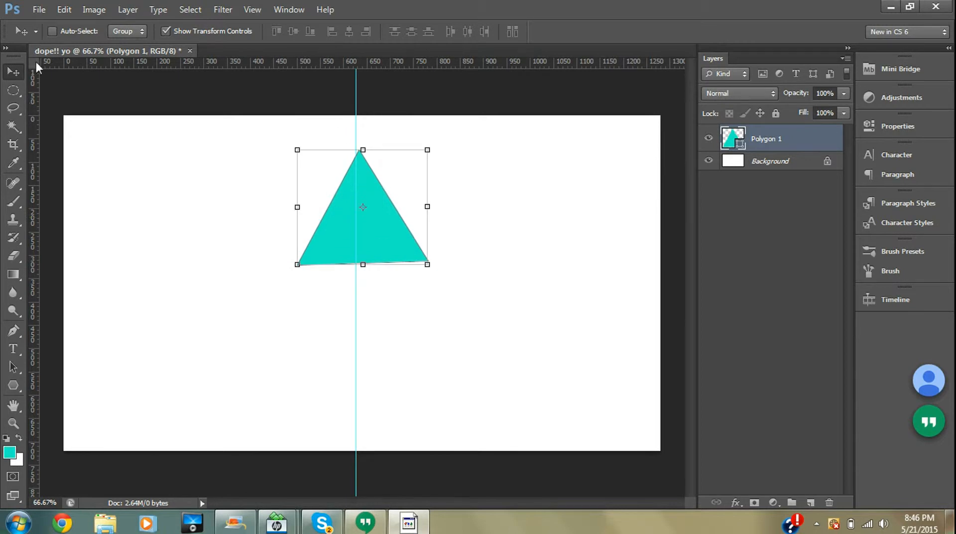
left_click_drag(373, 245, 346, 255)
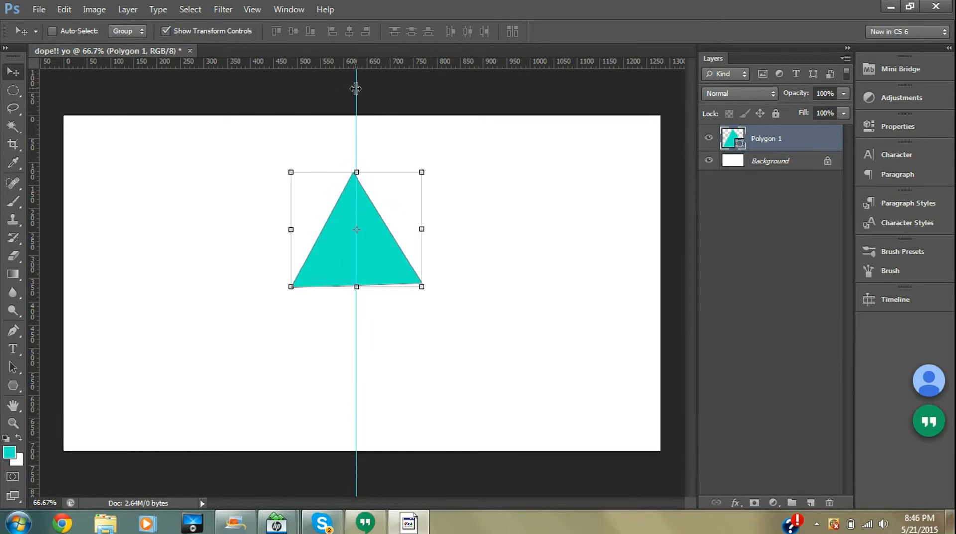
mouse_move(356, 89)
left_mouse_down()
mouse_move(379, 103)
mouse_move(355, 104)
left_mouse_up()
key("super")
left_click_drag(343, 248, 306, 279)
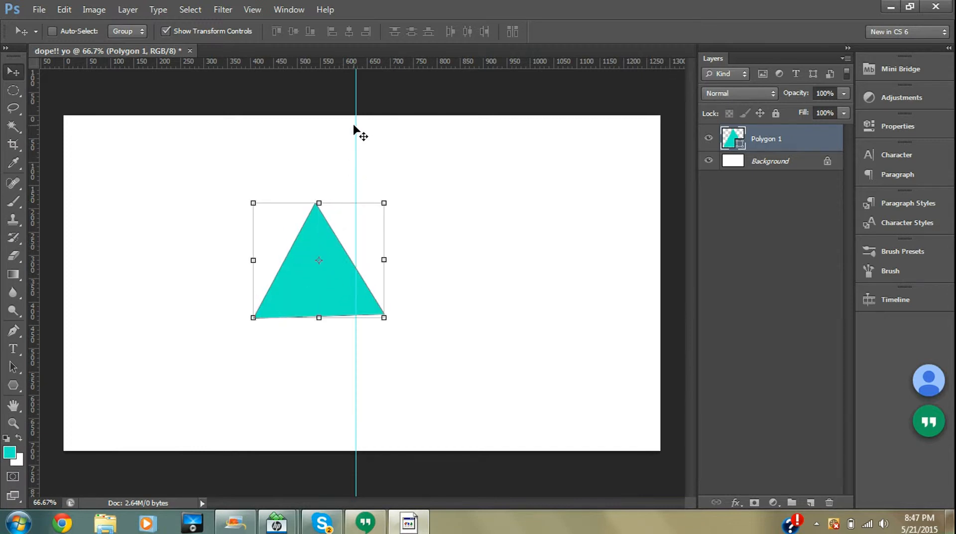
- Remove the existing vertical guide from the canvas
left_click_drag(354, 128, 33, 149)
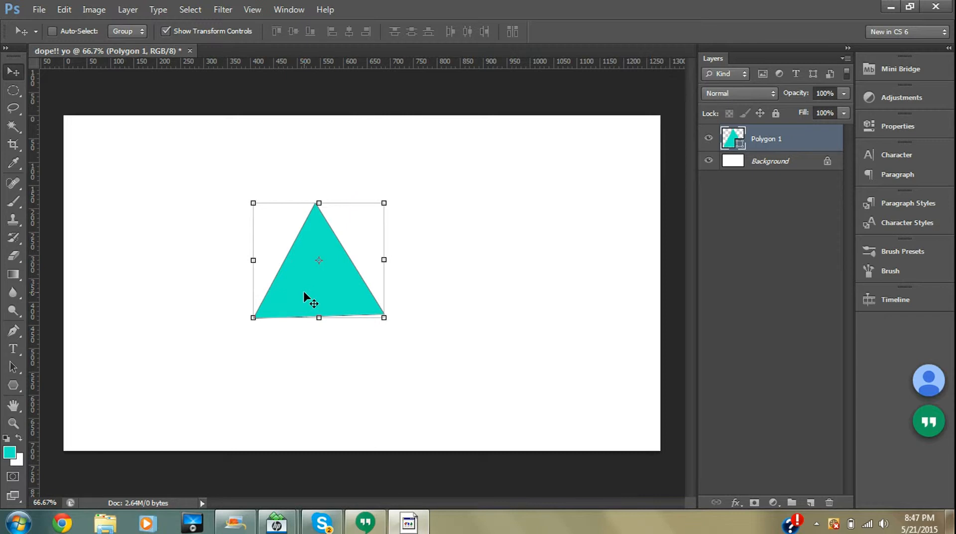
left_click_drag(293, 279, 314, 280)
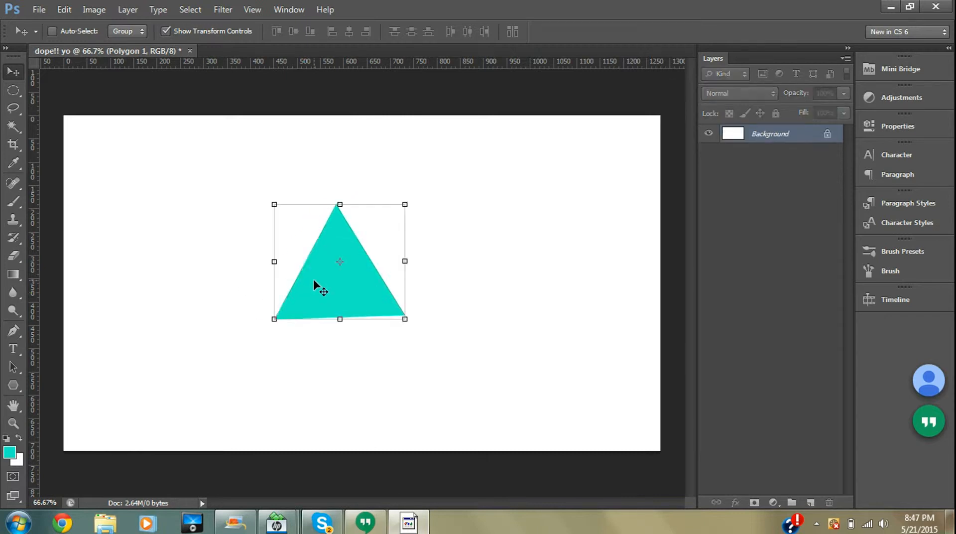
- Draw a larger triangle with the three-sided Polygon tool and move it near the canvas centre
left_click(11, 385)
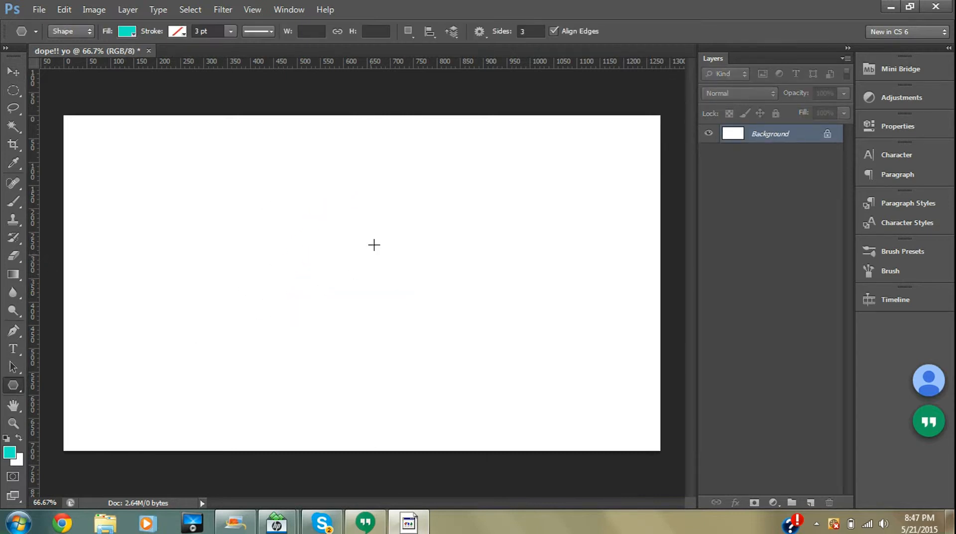
left_click_drag(403, 220, 298, 282)
left_click(13, 71)
left_click_drag(370, 213, 314, 276)
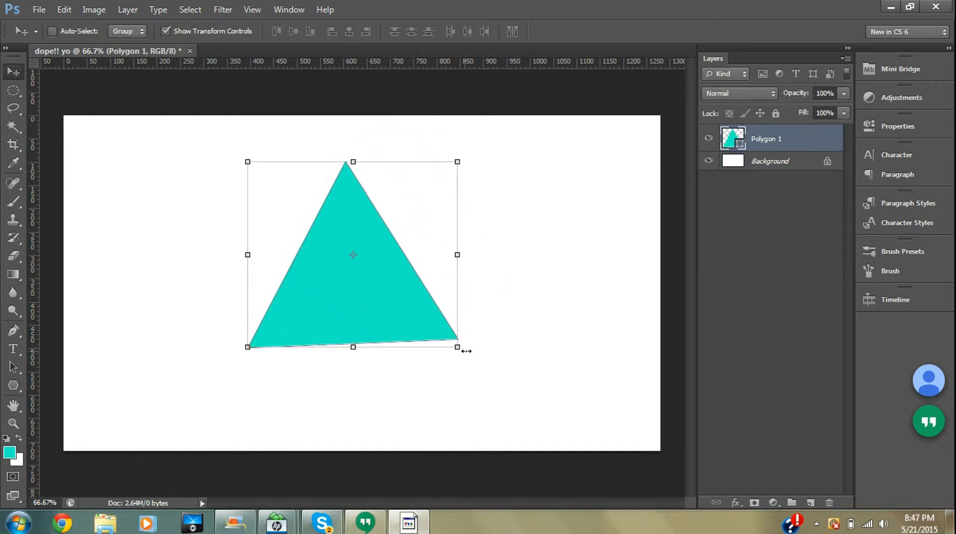
- Rotate the triangle by about 1.12 degrees, commit the transform, and nudge it toward the canvas centre
left_click_drag(465, 352, 467, 359)
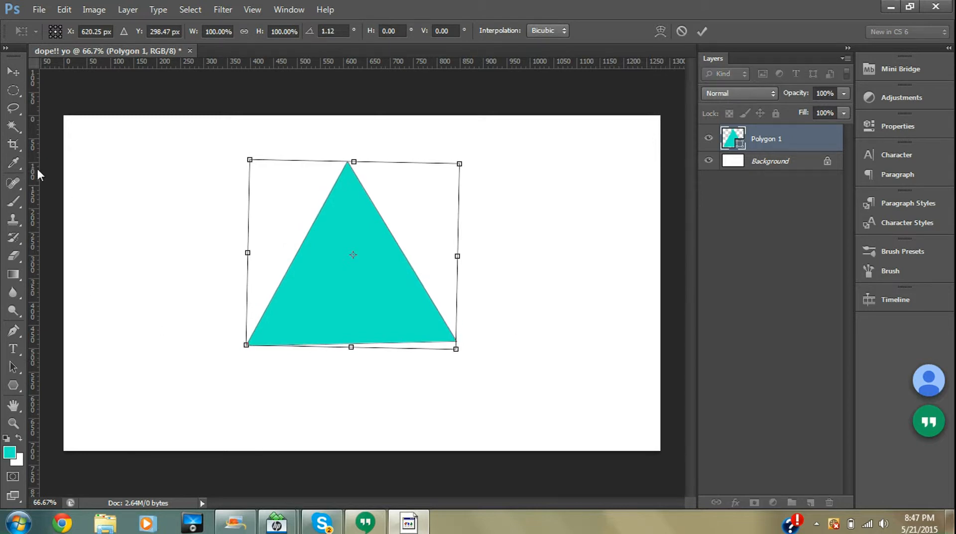
key("Return")
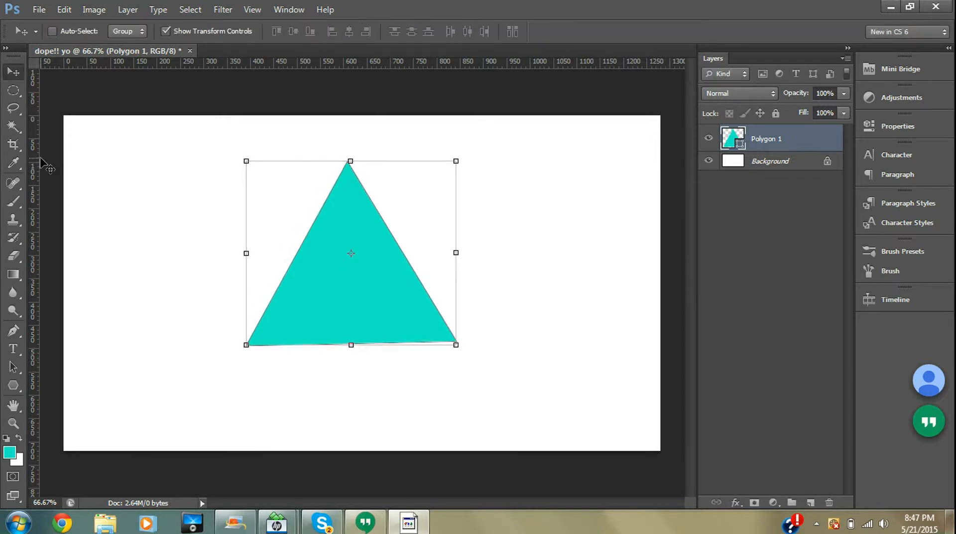
left_click_drag(41, 158, 63, 168)
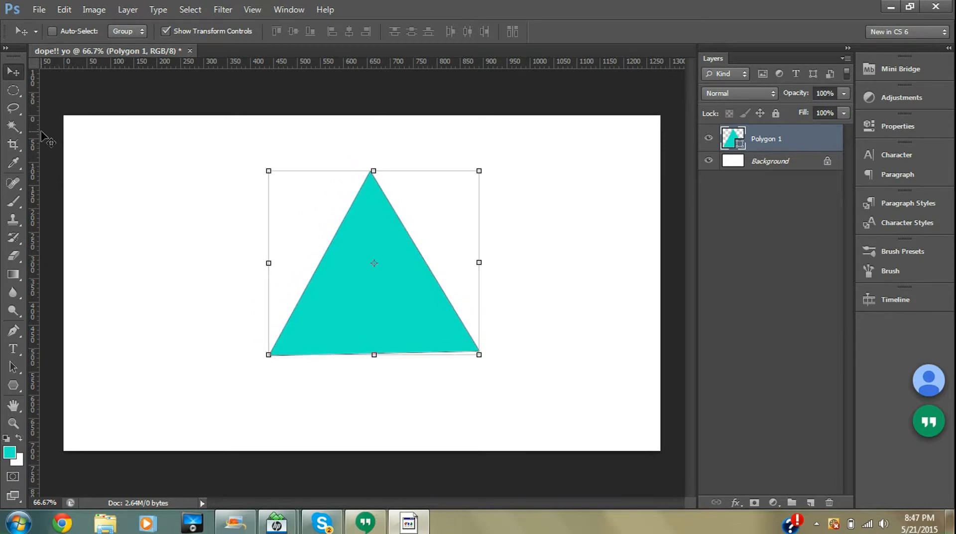
left_click_drag(38, 137, 44, 144)
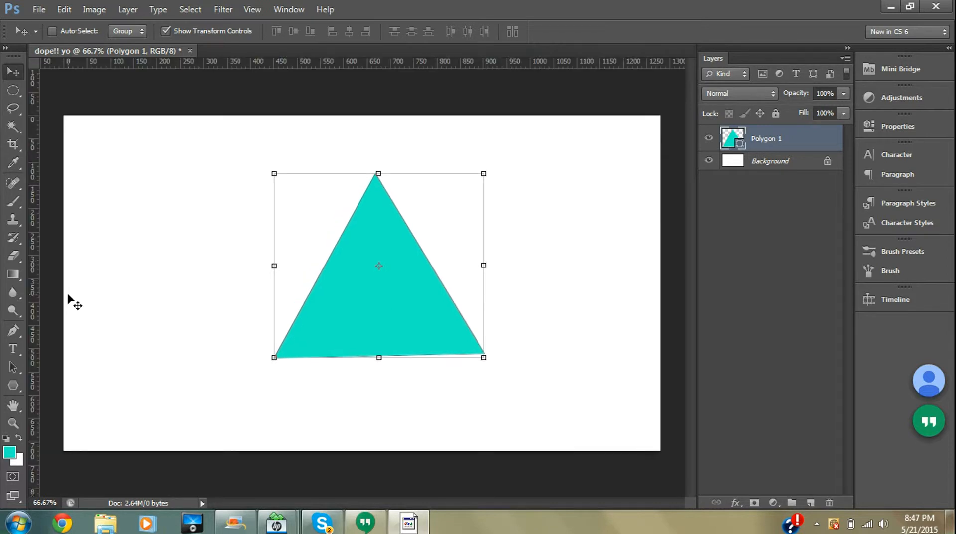
- Add a vertical guide through the triangle's apex and align the triangle to it
left_click_drag(40, 244, 375, 216)
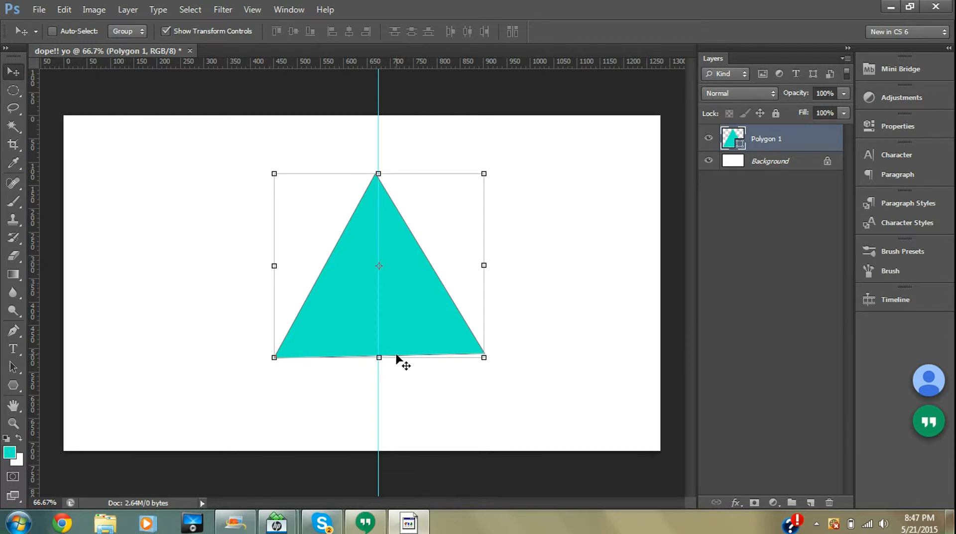
left_click_drag(358, 347, 364, 347)
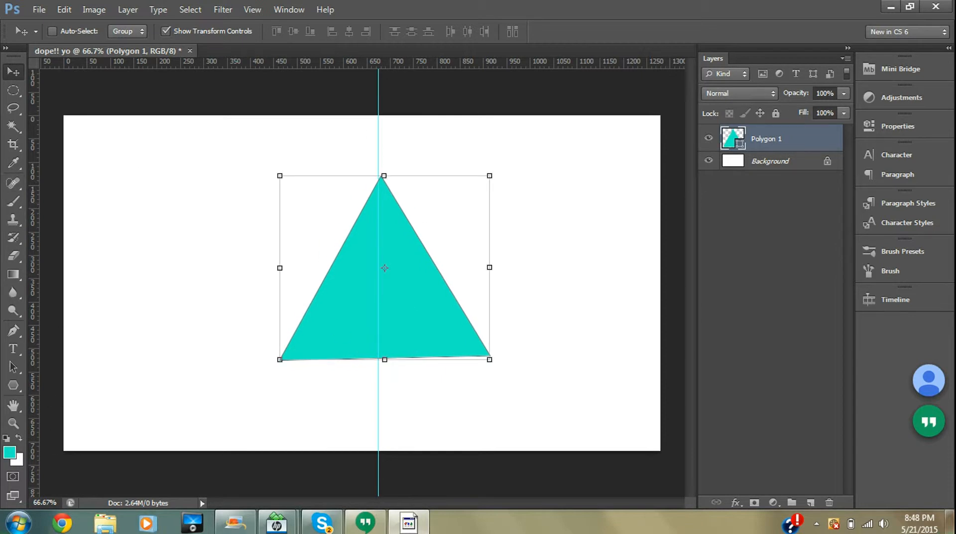
- Add a new layer above the triangle and make it a clipping mask on the Polygon 1 layer
left_click(810, 502)
right_click(768, 133)
left_click(807, 195)
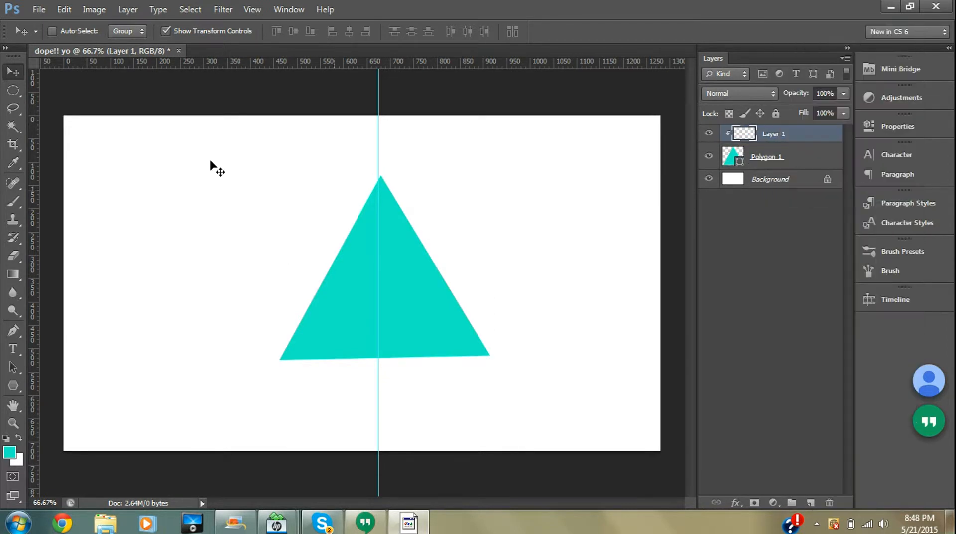
- Draw a closed Pen path from the left base corner to the guide's midpoint, up past the apex, and back
left_click(12, 329)
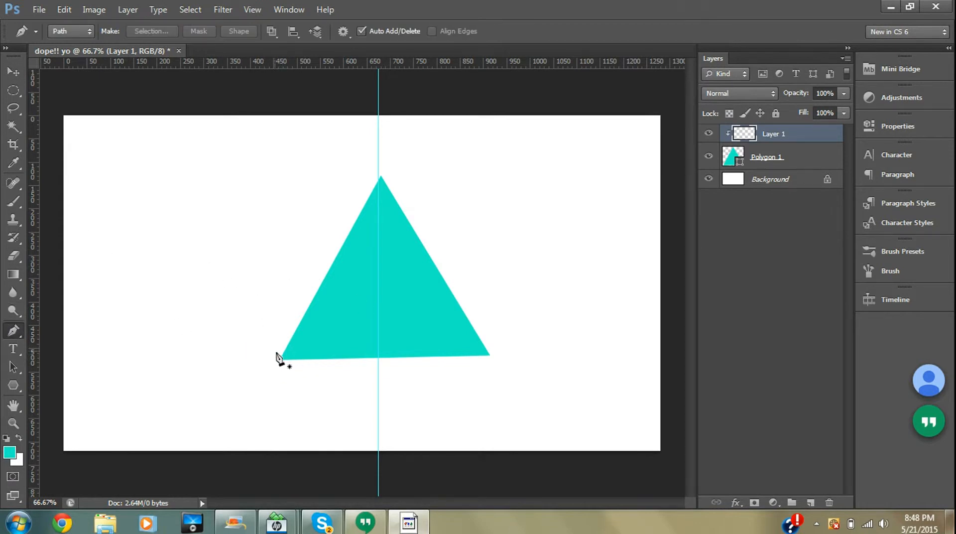
left_click(280, 359)
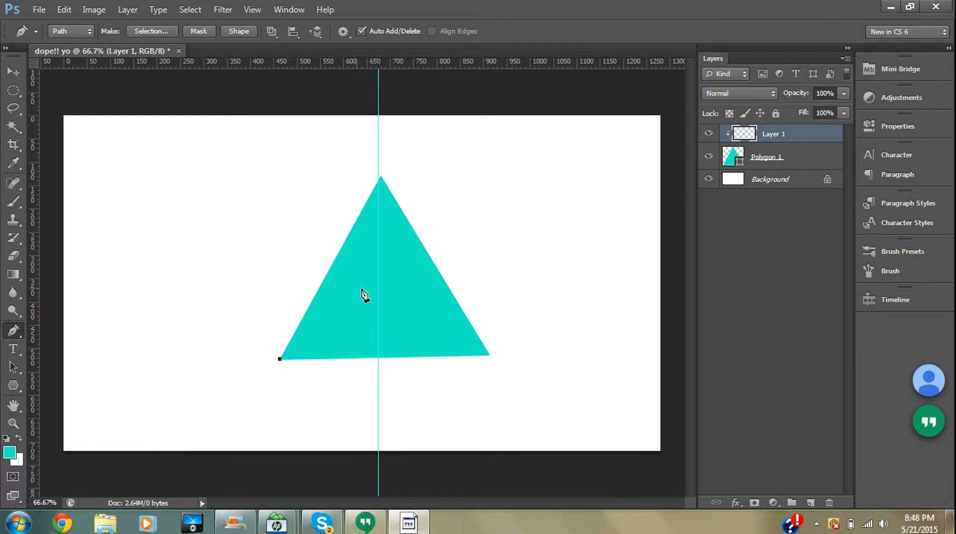
left_click(379, 282)
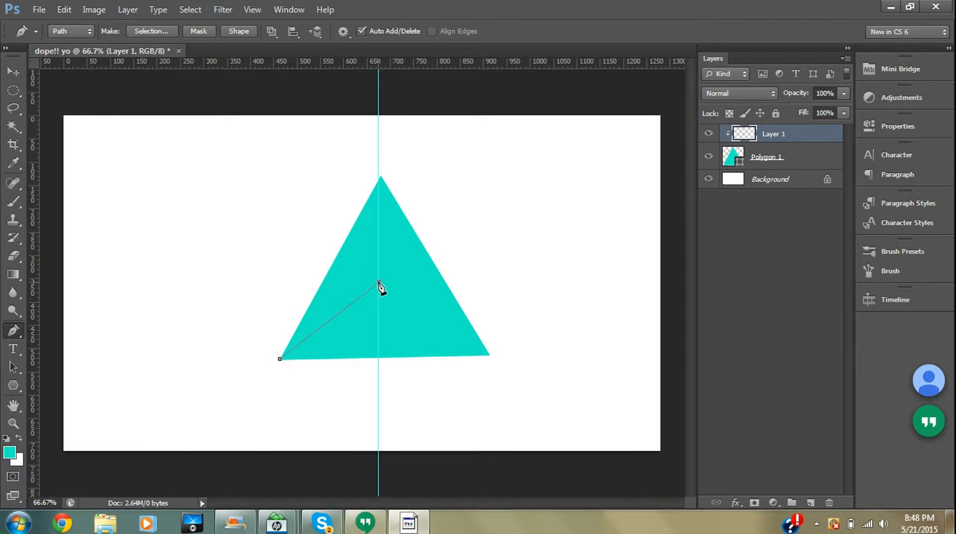
left_click(379, 152)
left_click(248, 251)
left_click(281, 359)
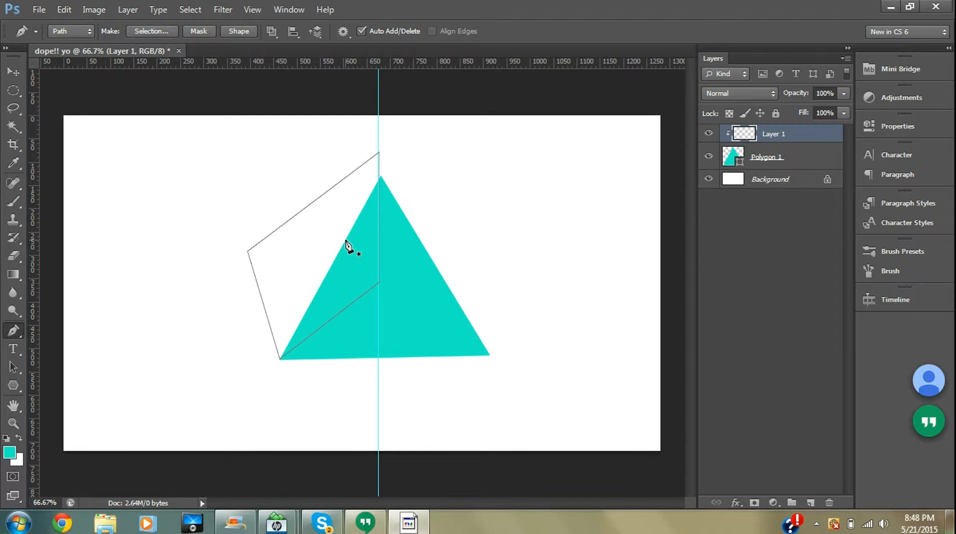
- Fill the path with the colour 0a8aa6, then delete the path
right_click(327, 302)
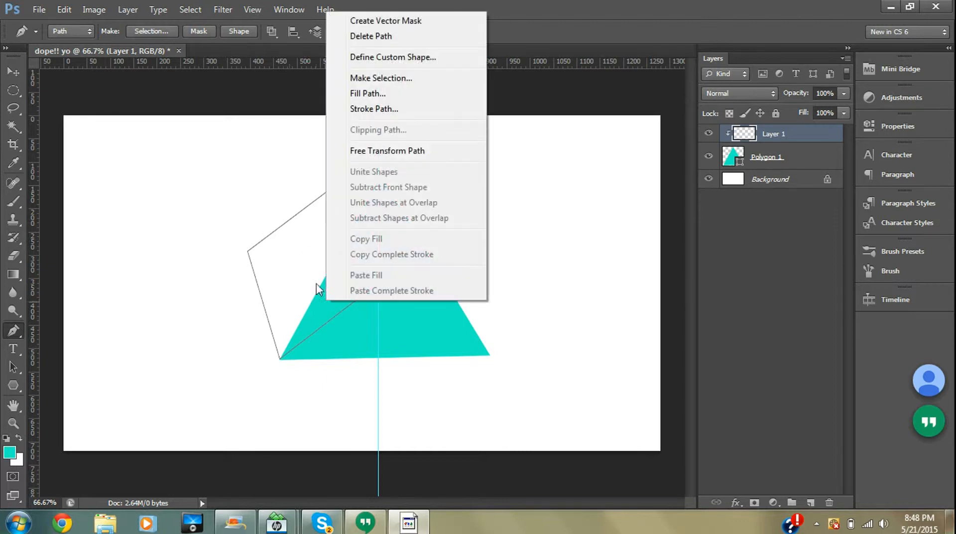
left_click(356, 94)
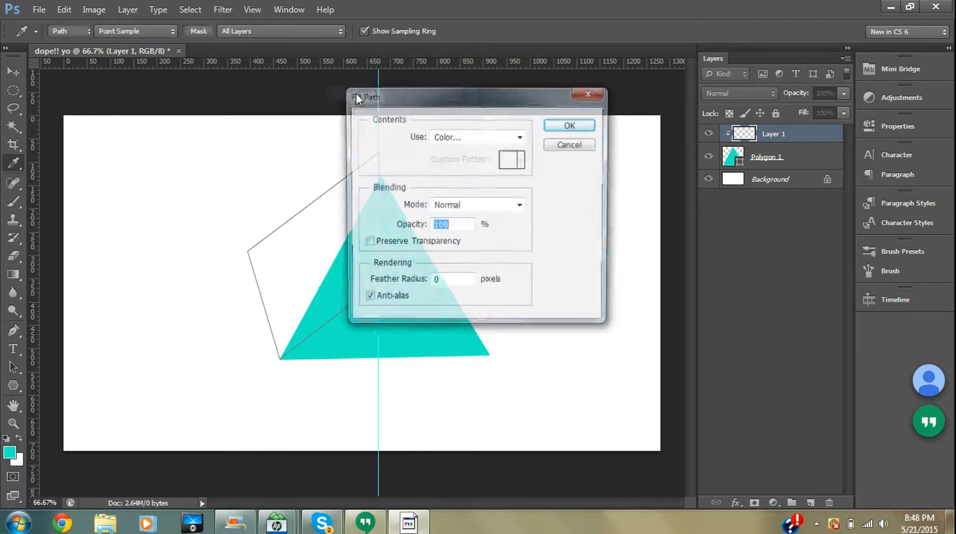
left_click(458, 137)
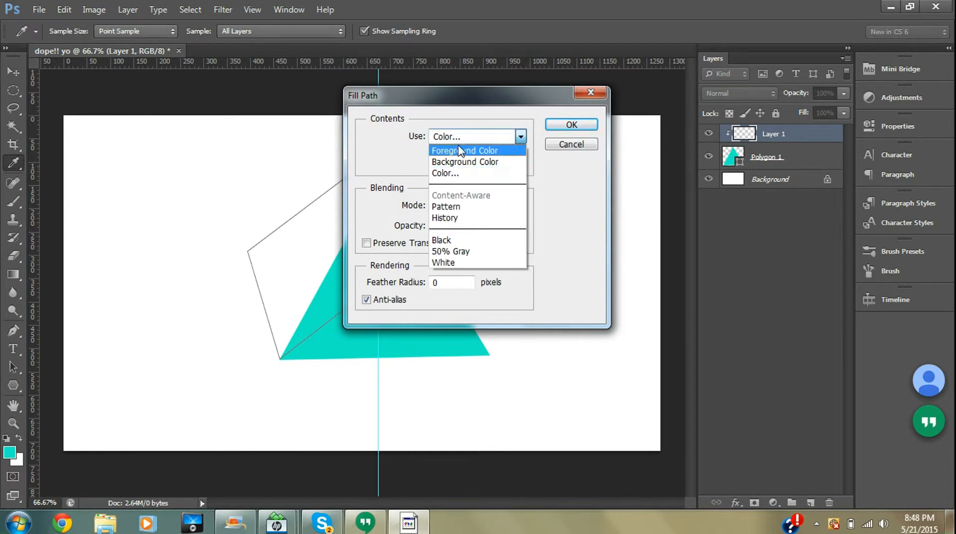
left_click(454, 174)
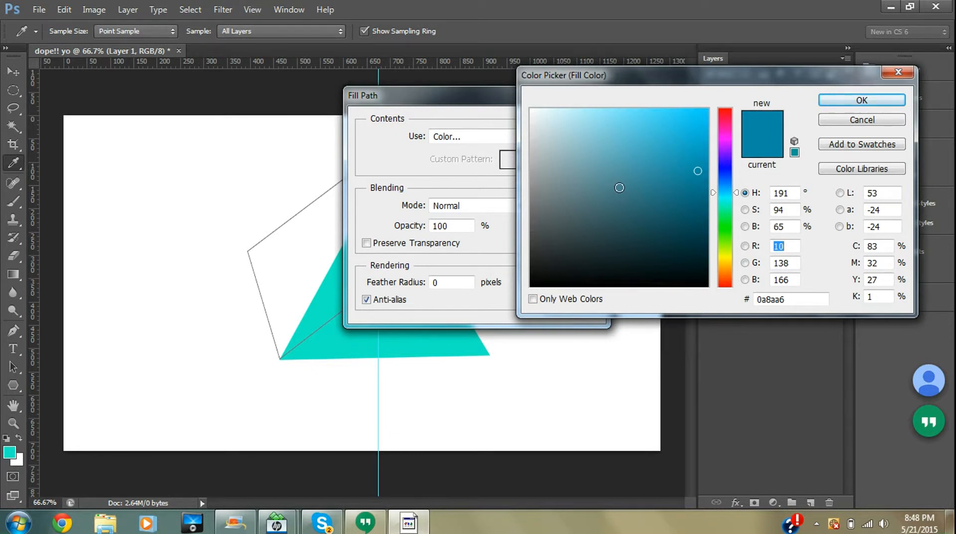
left_click(862, 99)
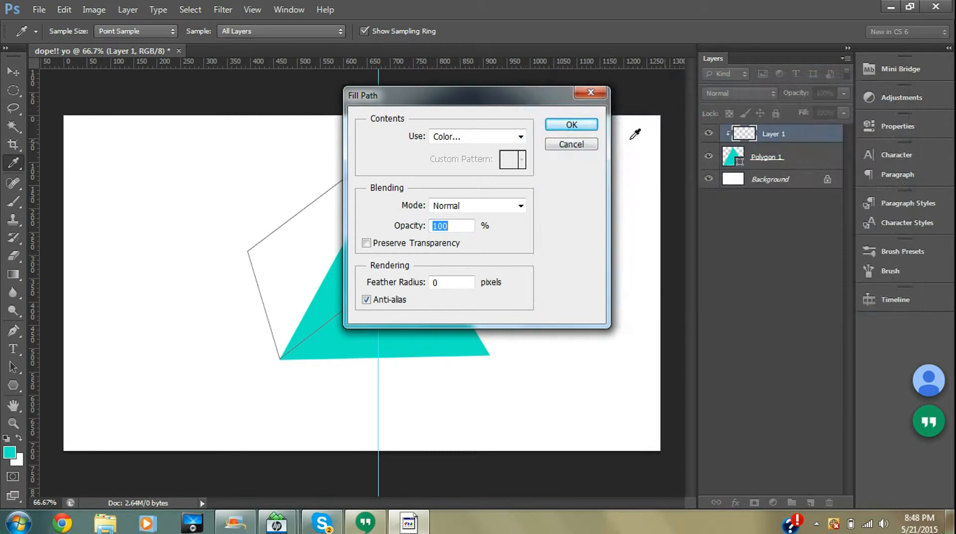
left_click(572, 126)
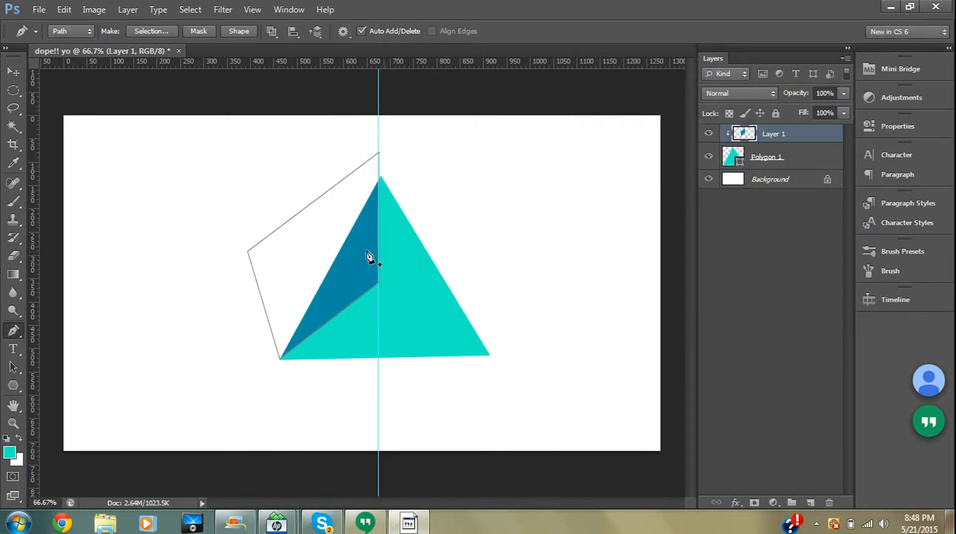
right_click(319, 271)
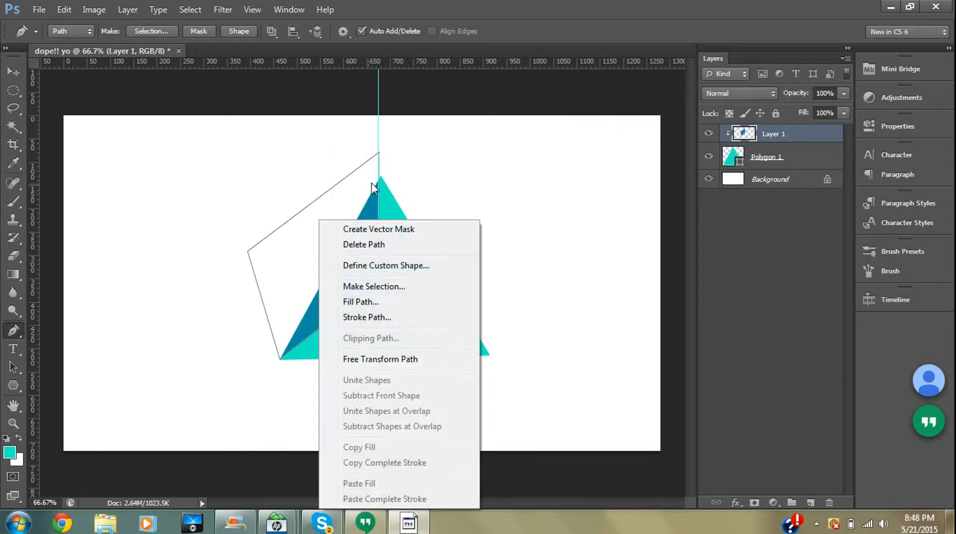
left_click(348, 245)
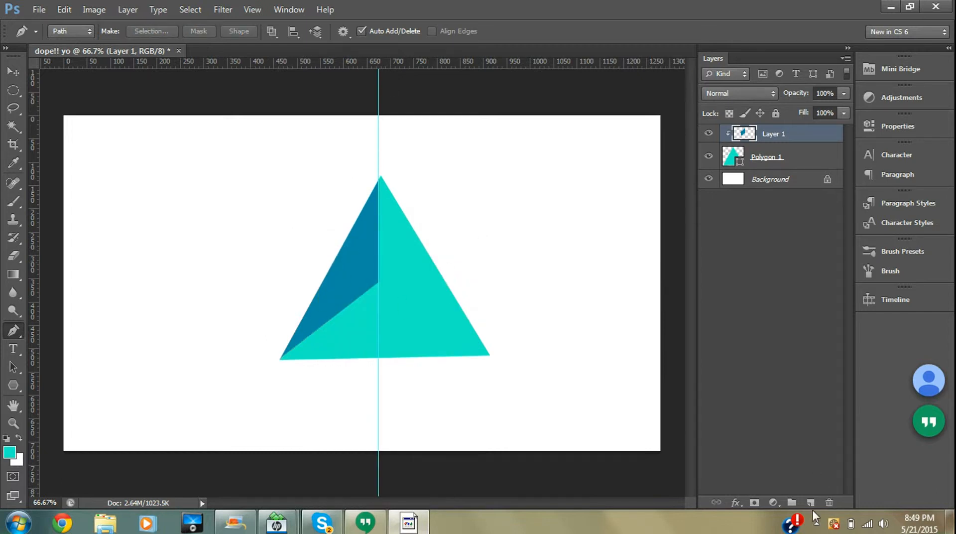
- Add another new layer and make it a clipping mask on the triangle
left_click(811, 503)
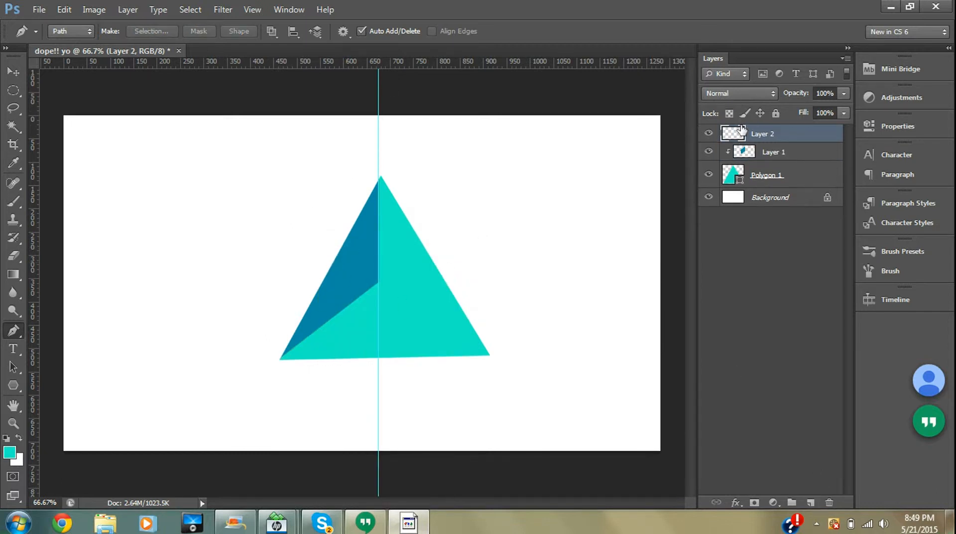
right_click(759, 134)
left_click(802, 194)
- Draw a closed Pen path from the guide's midpoint to the right base corner, out past the right edge, and up past the apex
left_click(379, 282)
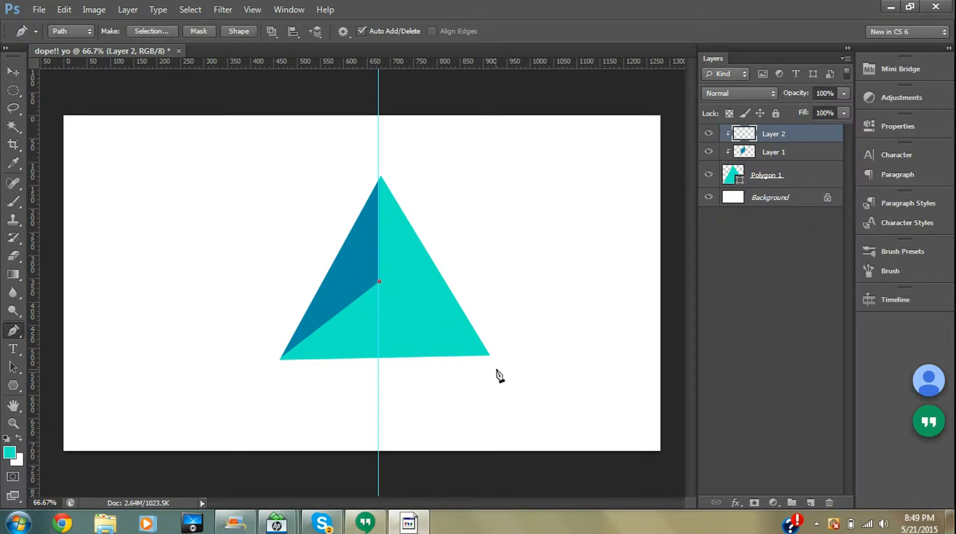
left_click(489, 356)
left_click(512, 228)
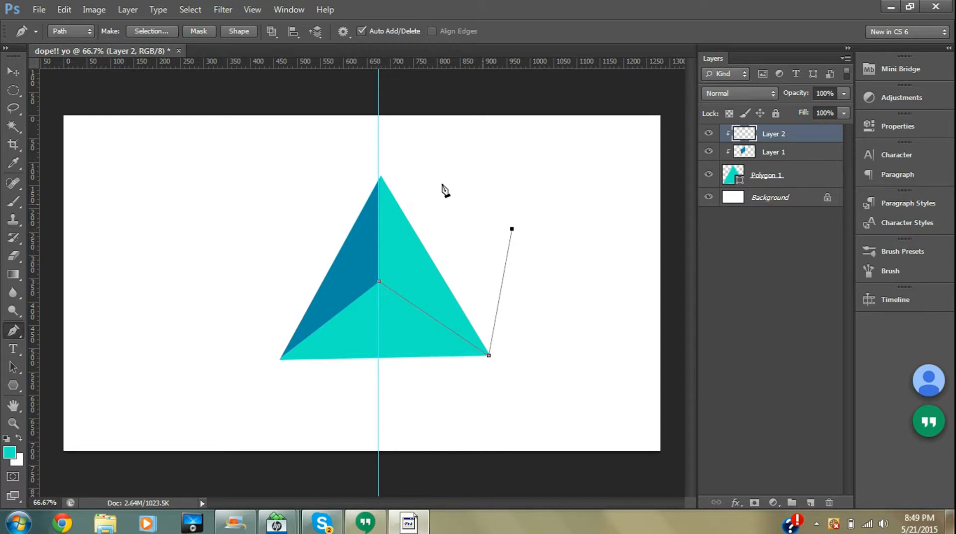
left_click(379, 164)
left_click(381, 288)
- Fill the new path with the colour 30afca
right_click(463, 271)
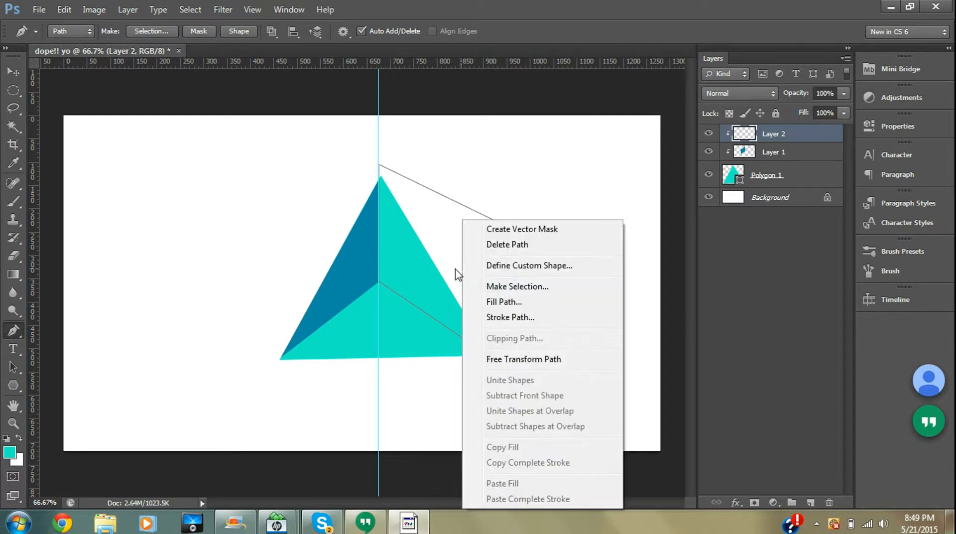
left_click(493, 303)
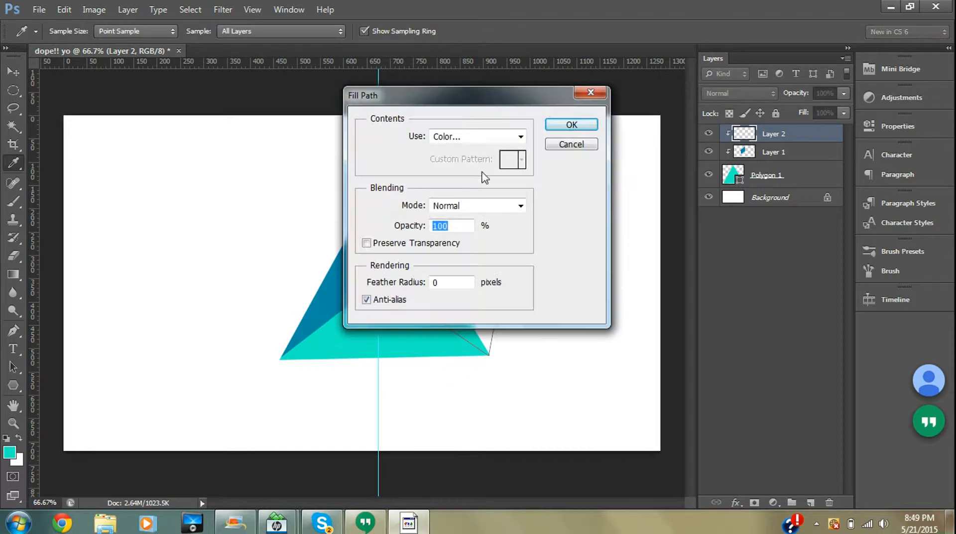
left_click(458, 141)
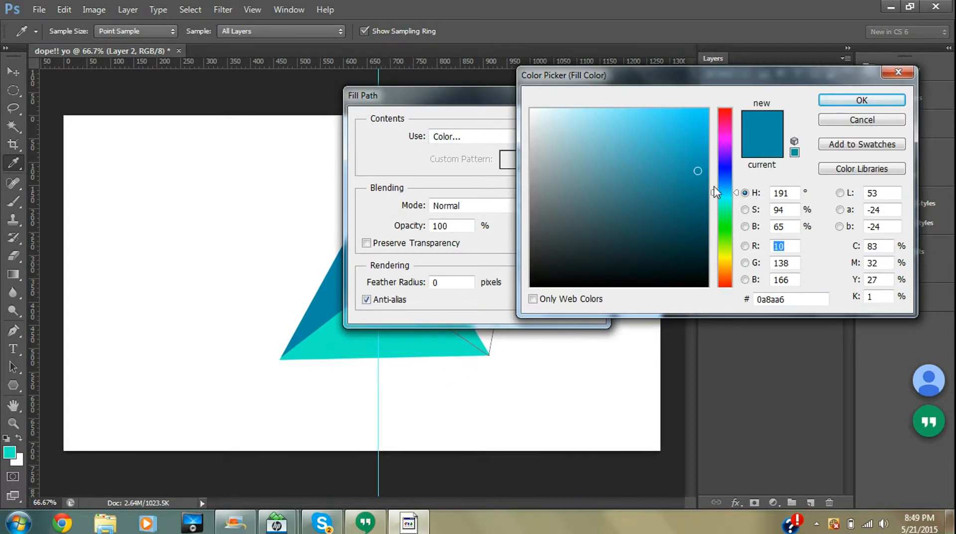
left_click_drag(699, 174, 667, 145)
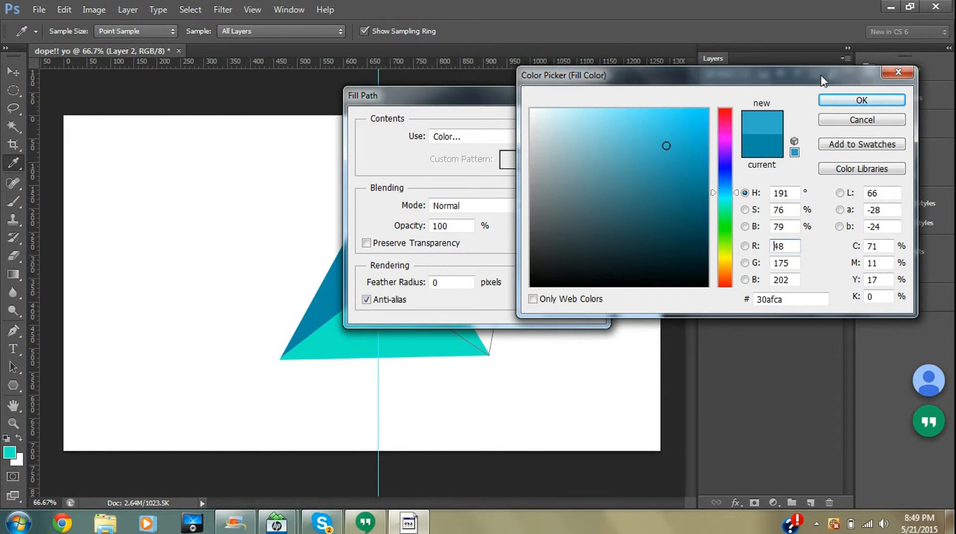
left_click(854, 100)
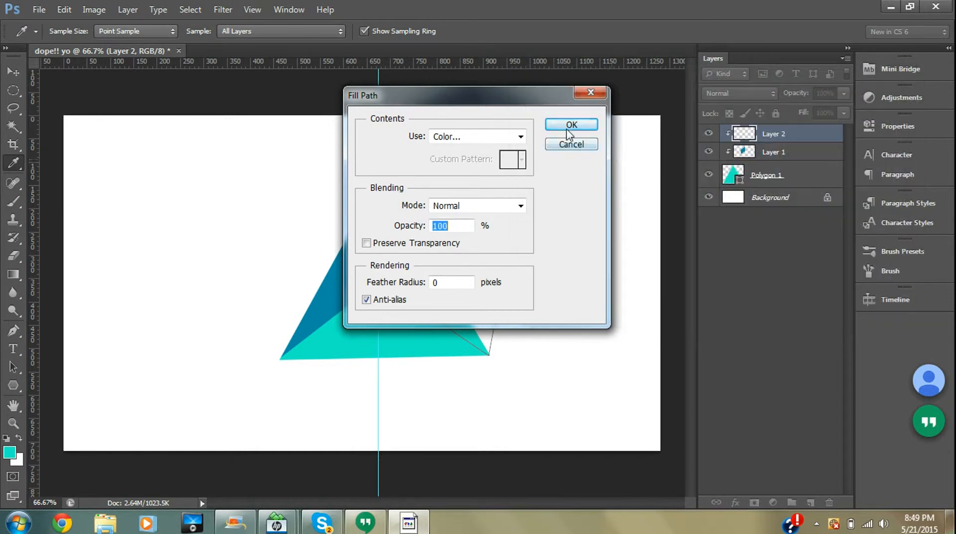
left_click(569, 132)
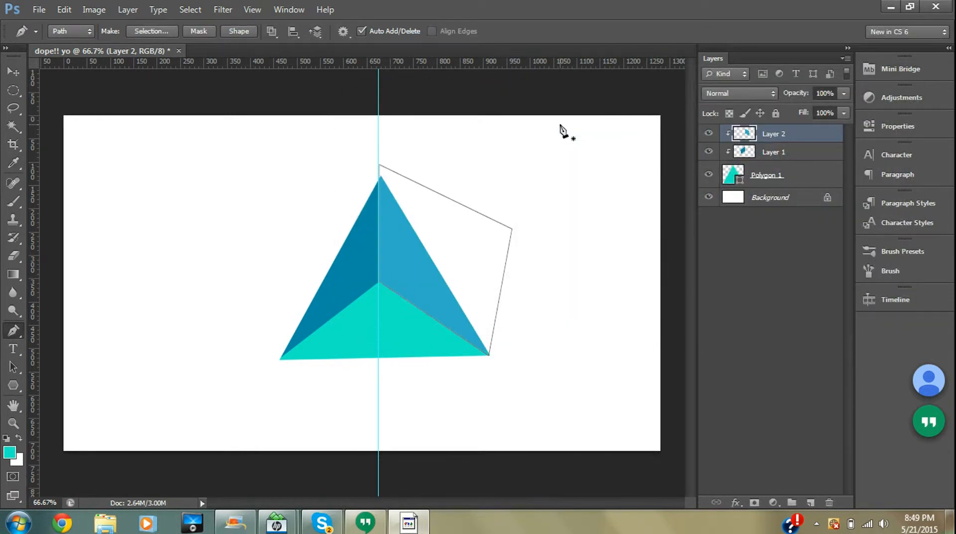
- Delete the Pen path used for the right facet
left_click(15, 71)
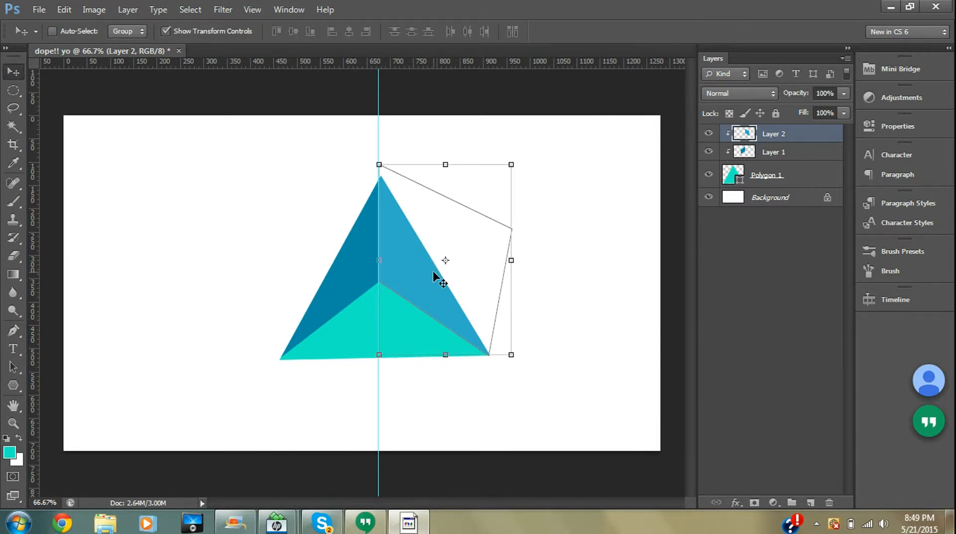
left_click(13, 330)
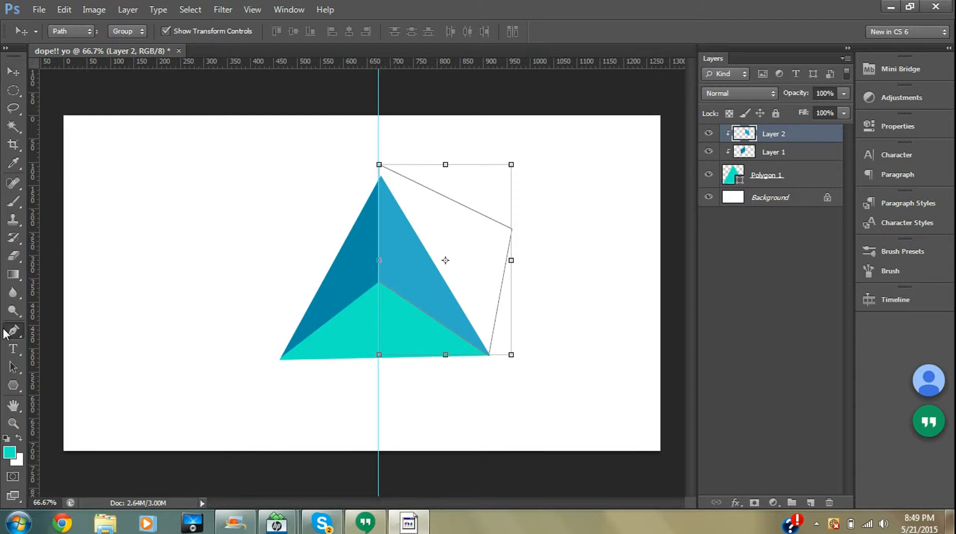
right_click(418, 264)
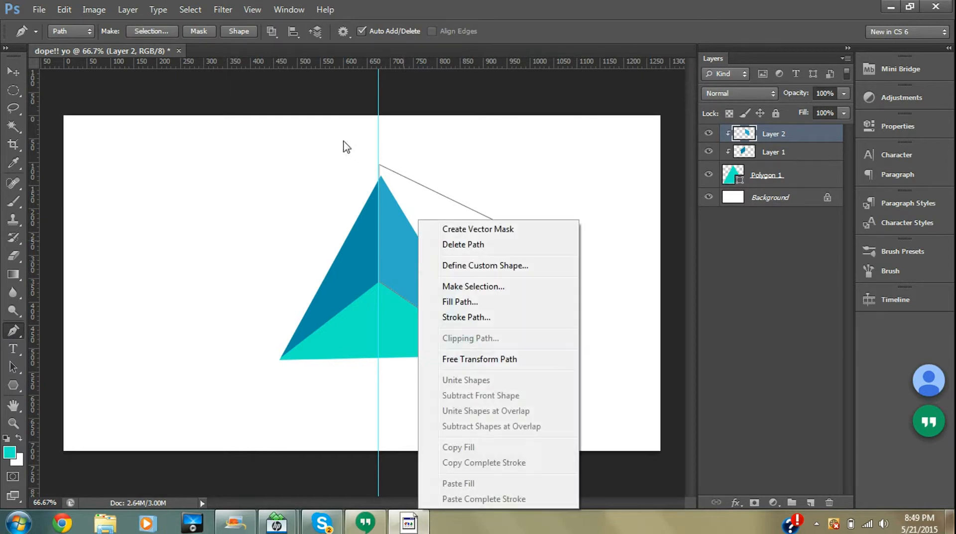
left_click(461, 245)
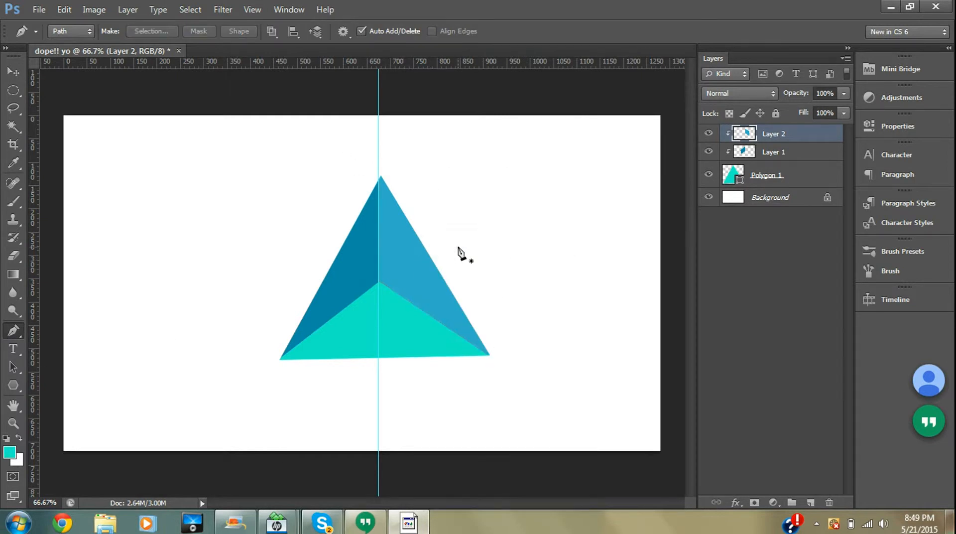
- Select the triangle layer together with both clipped facet layers and merge them into one layer
left_click(14, 72)
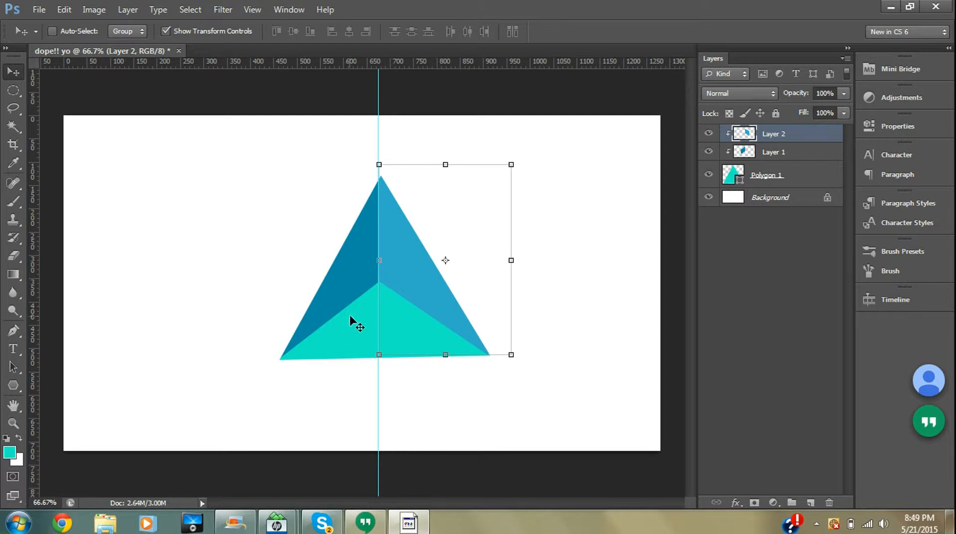
left_click(766, 181)
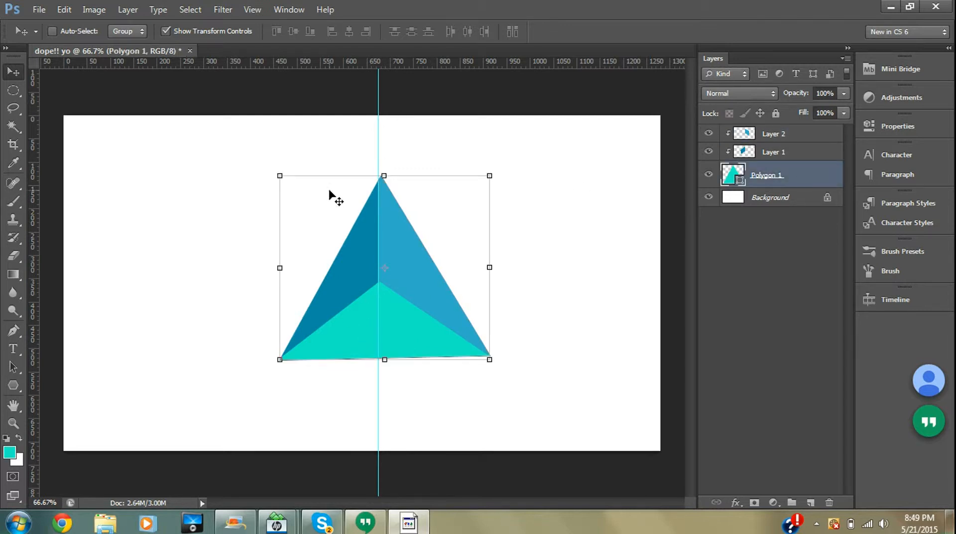
left_click_drag(354, 312, 407, 340)
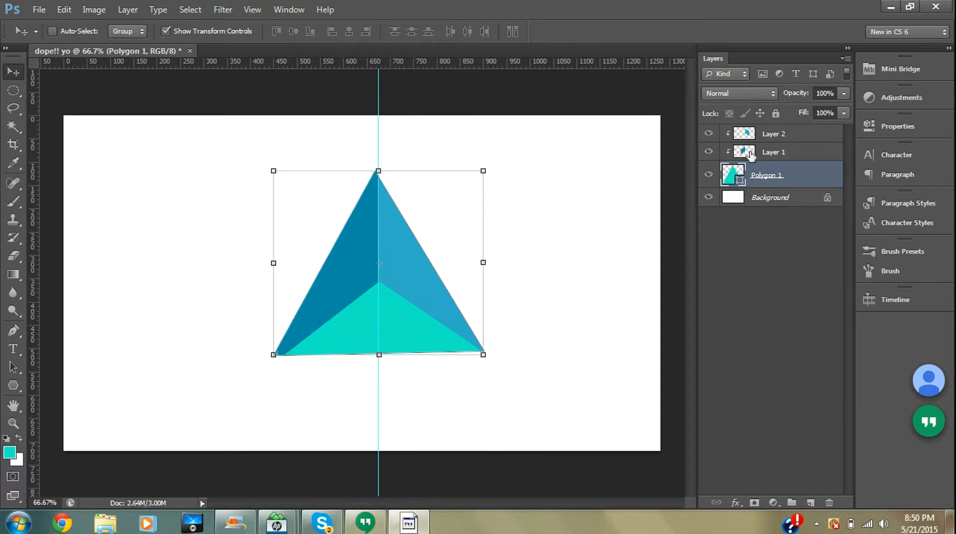
left_click(781, 153, "shift")
left_click(775, 140, "shift")
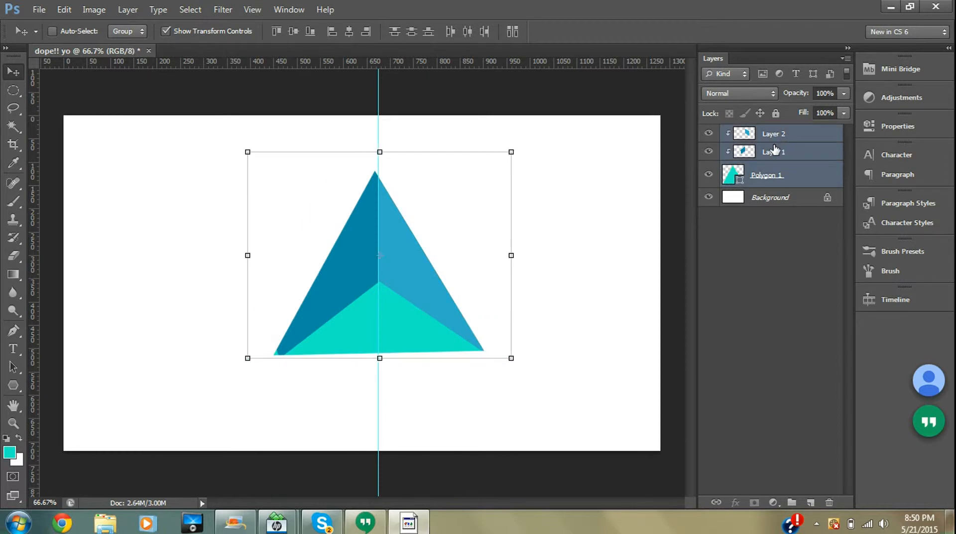
right_click(774, 155)
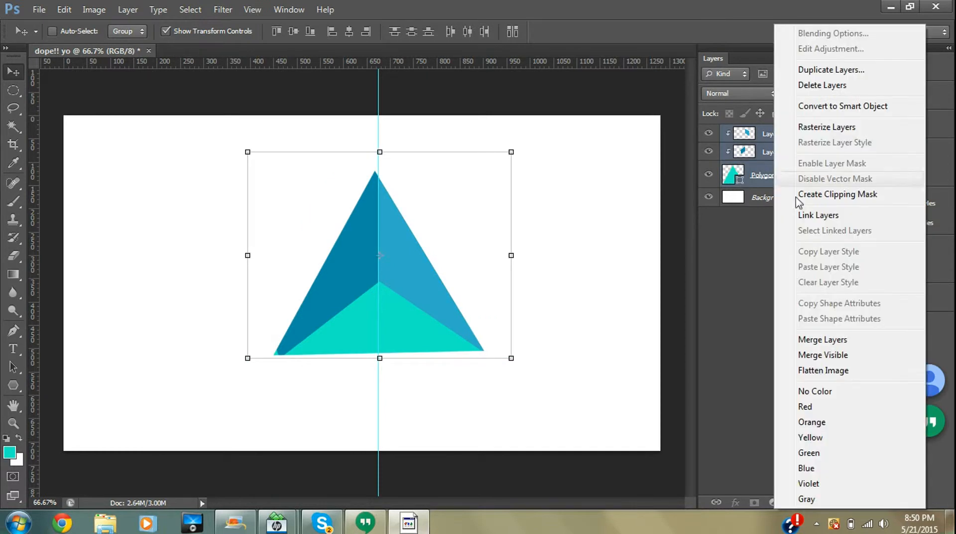
left_click(802, 341)
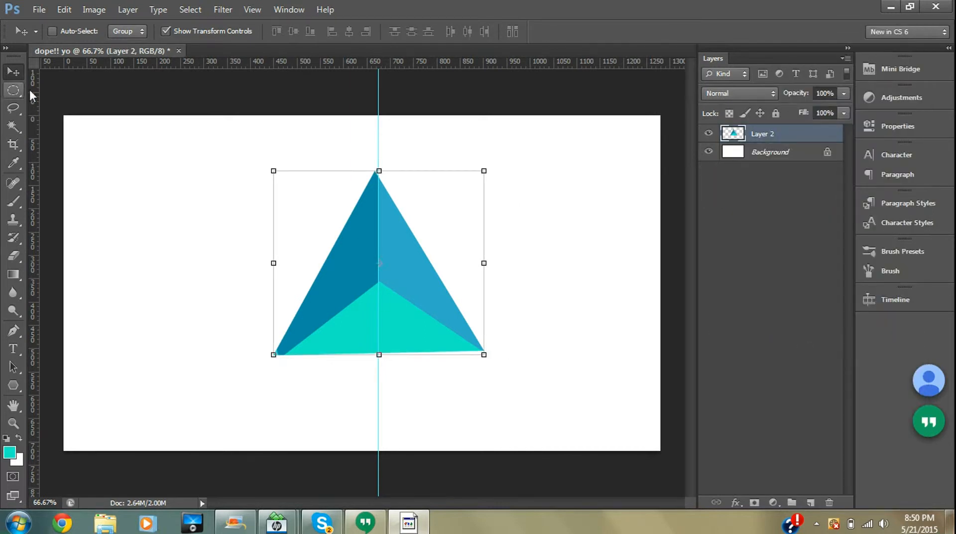
- Scale the merged triangle down to about 45% width and 51% height in the canvas's upper-left corner and apply it
left_click_drag(348, 269, 422, 283)
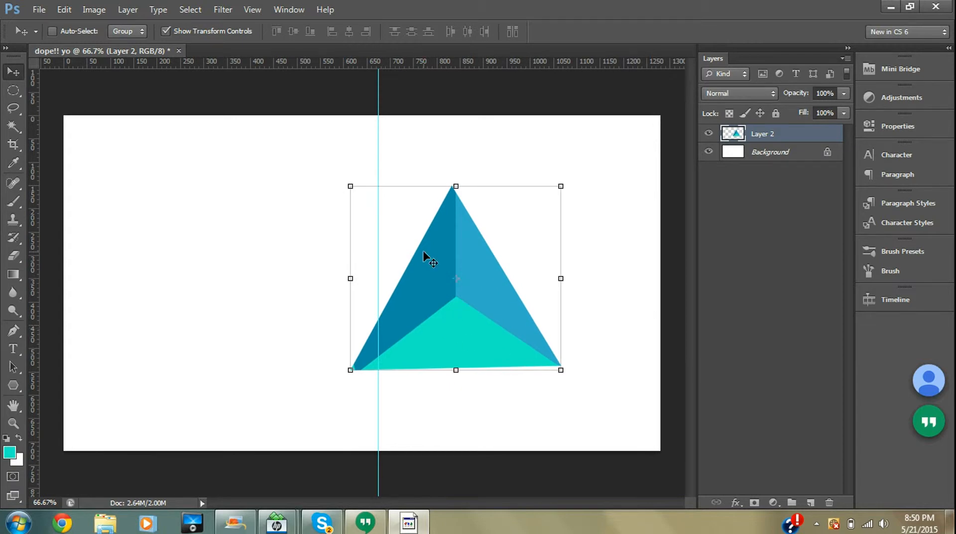
left_click_drag(390, 320, 104, 259)
left_click_drag(270, 305, 140, 197)
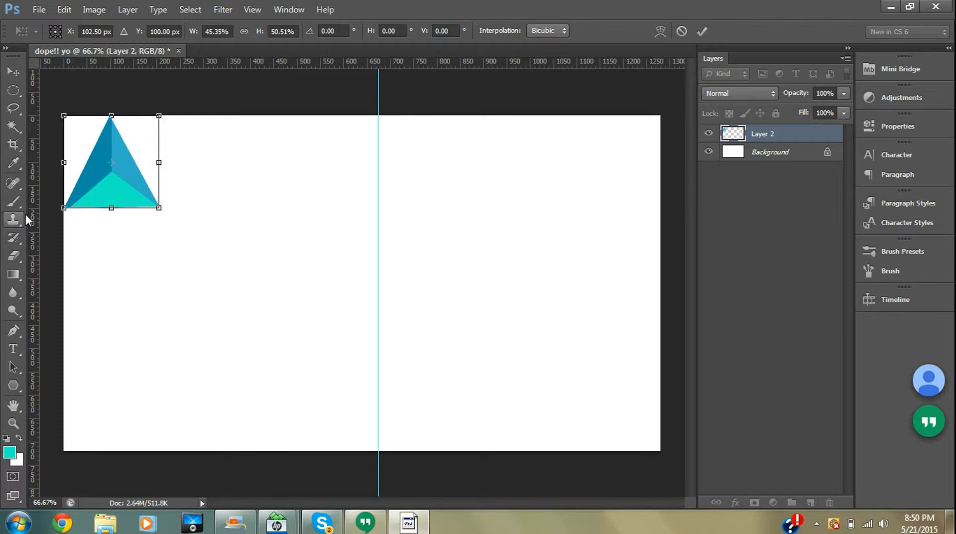
left_click(19, 379)
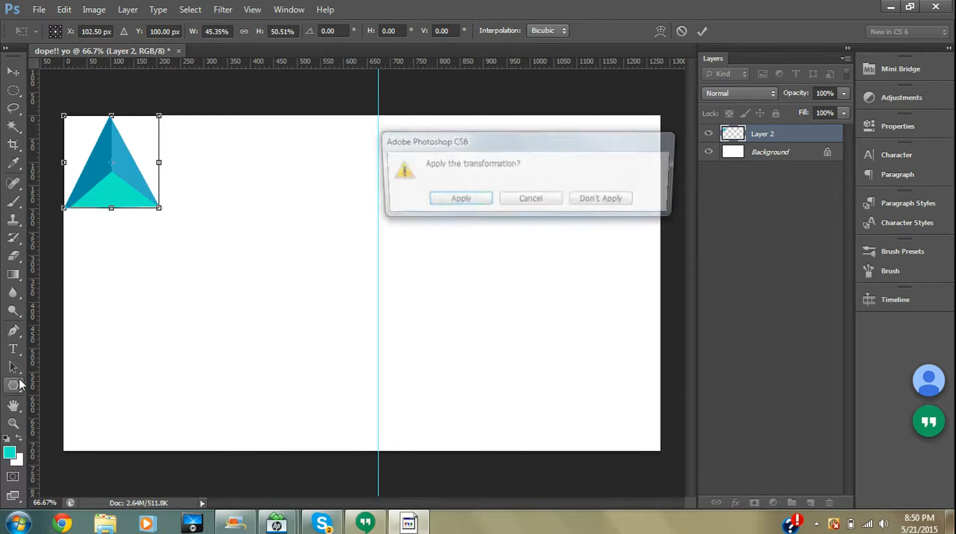
left_click(477, 199)
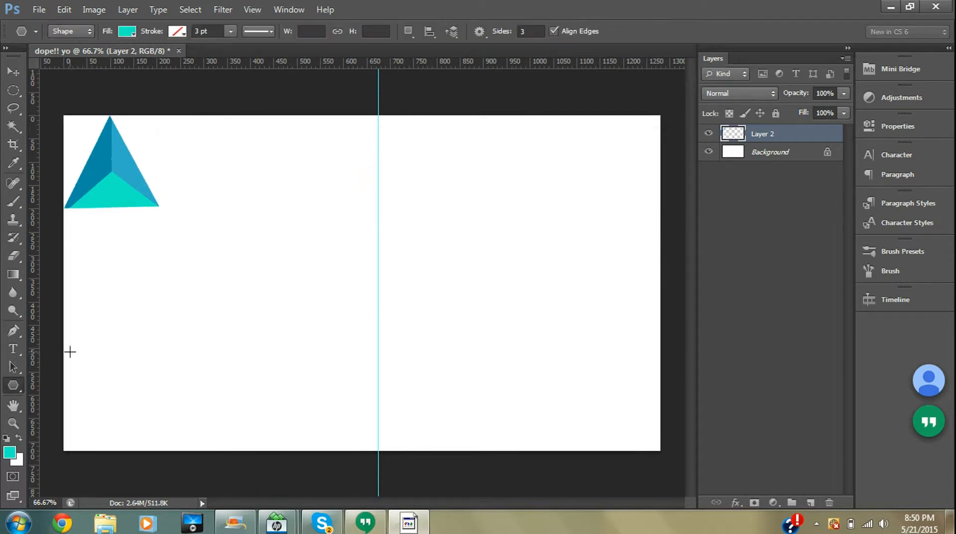
left_click(8, 390)
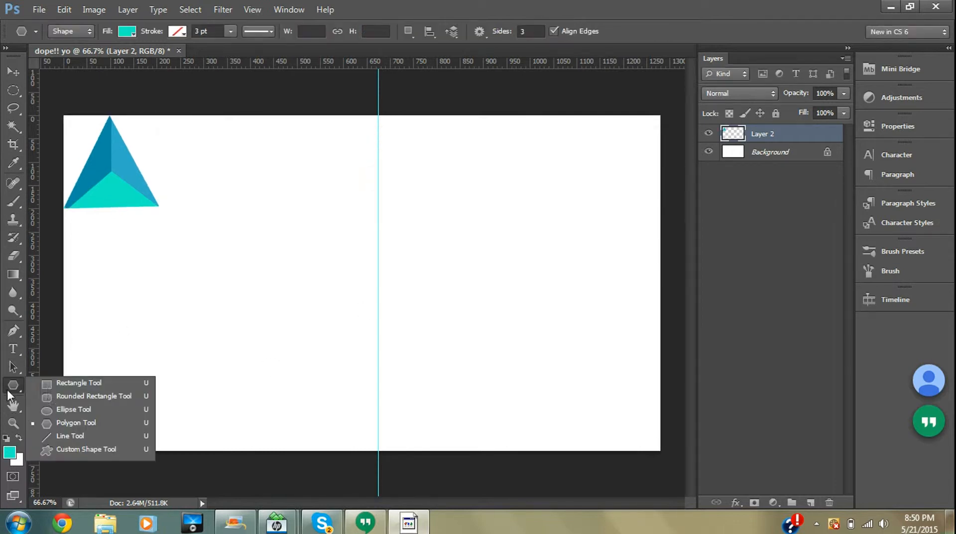
left_click(61, 450)
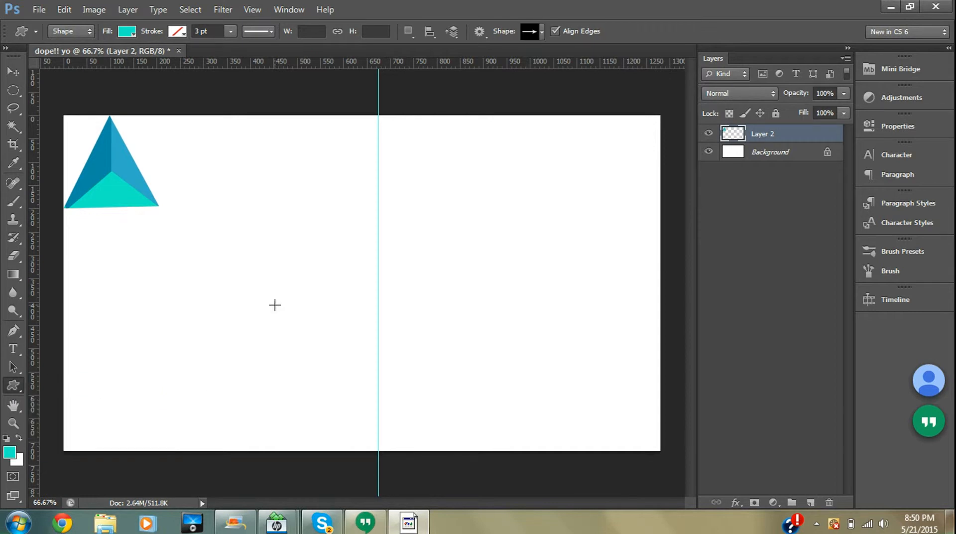
left_click(378, 253)
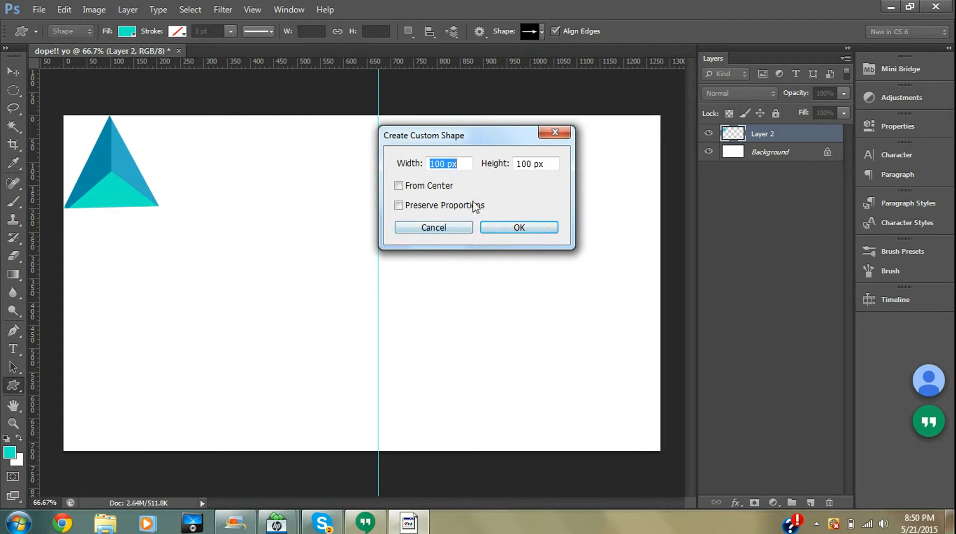
left_click(554, 133)
- Draw a closed Pen path for a flat, wide triangle with its apex on the vertical guide
left_click(10, 331)
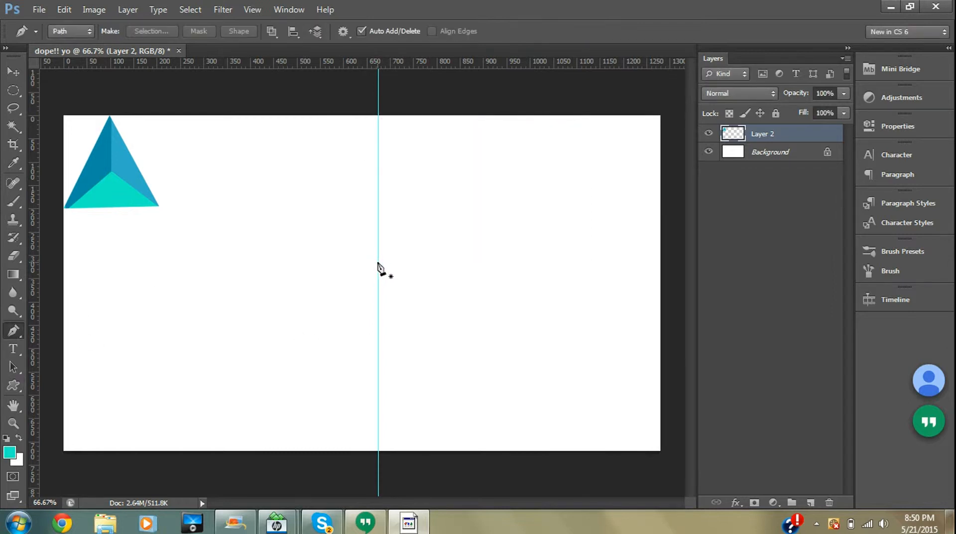
left_click(378, 263)
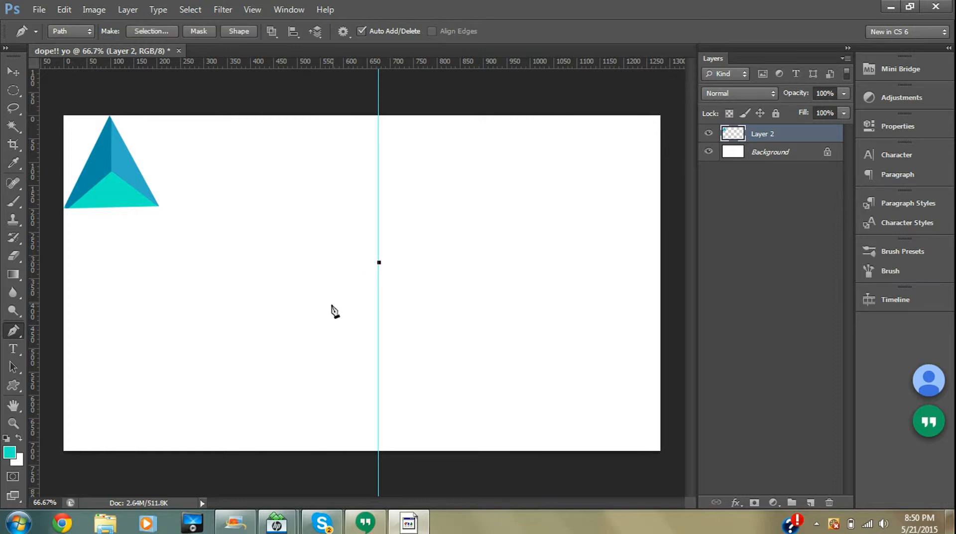
left_click(309, 319)
left_click(476, 322)
left_click(379, 263)
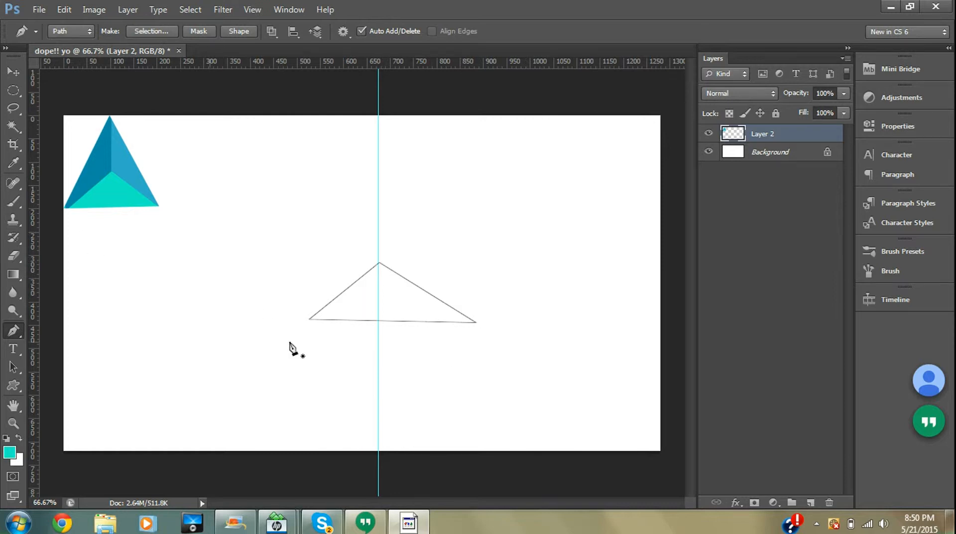
- Define the path as a custom shape named doo, then delete the path
right_click(381, 294)
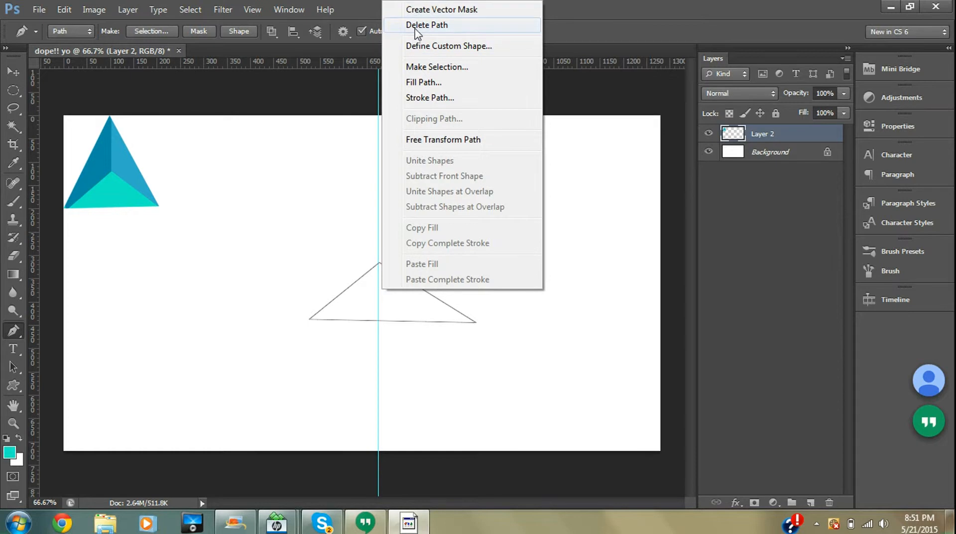
left_click(413, 46)
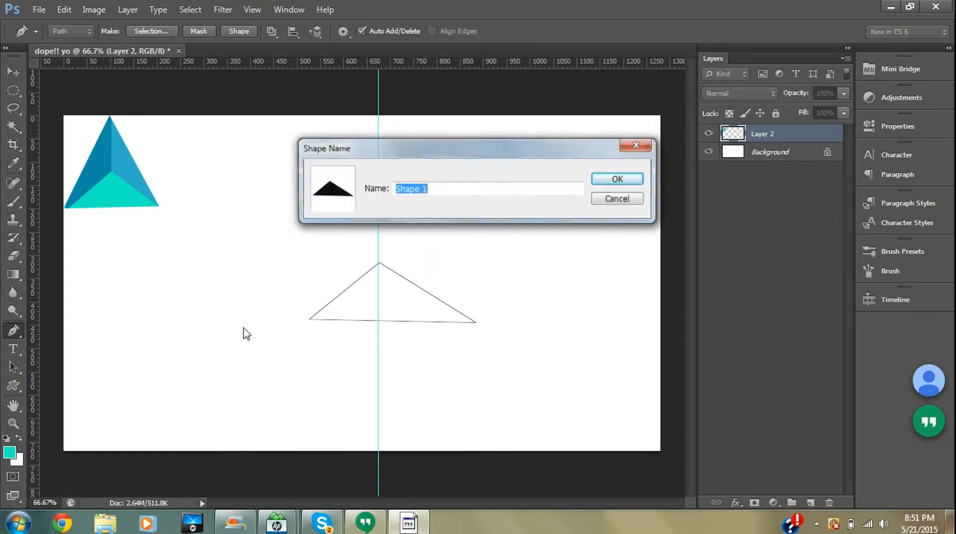
key("BackSpace")
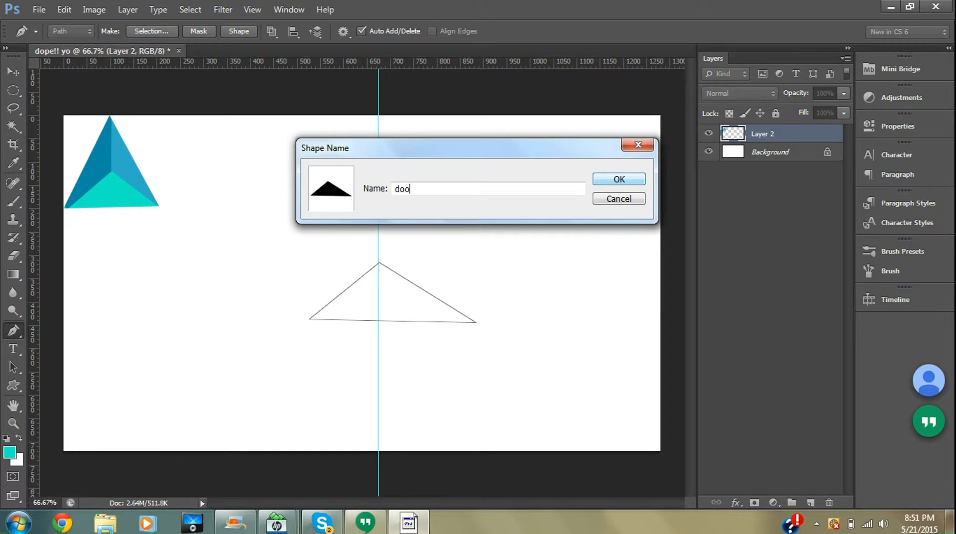
left_click(608, 180)
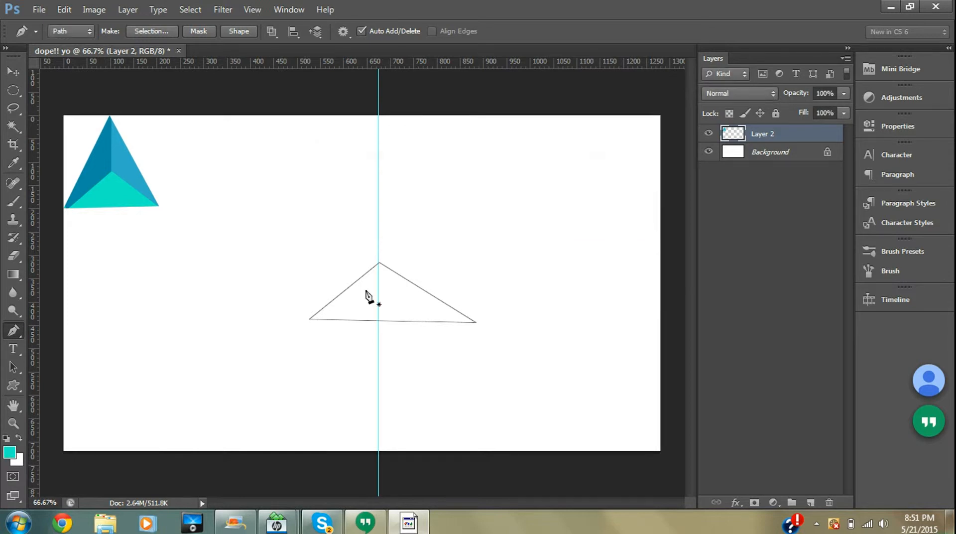
right_click(390, 307)
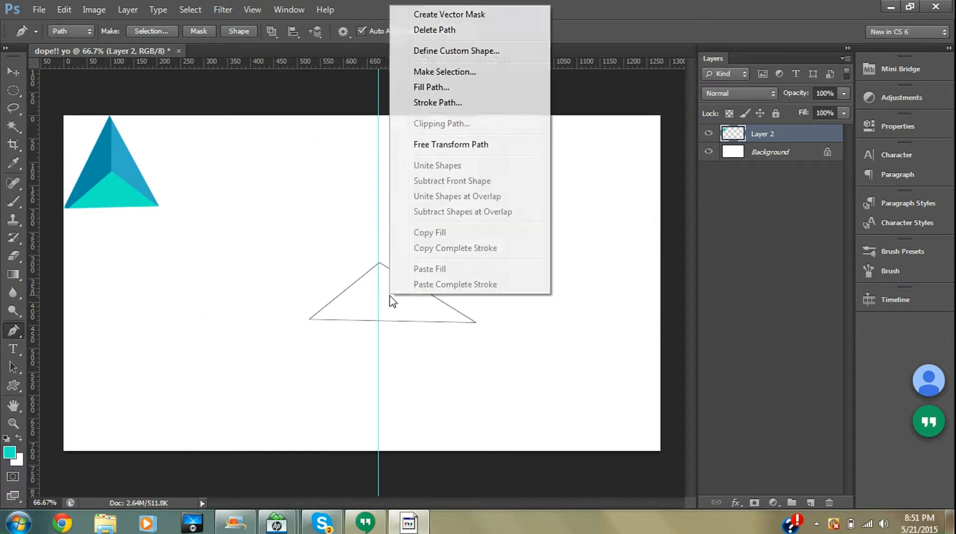
left_click(424, 30)
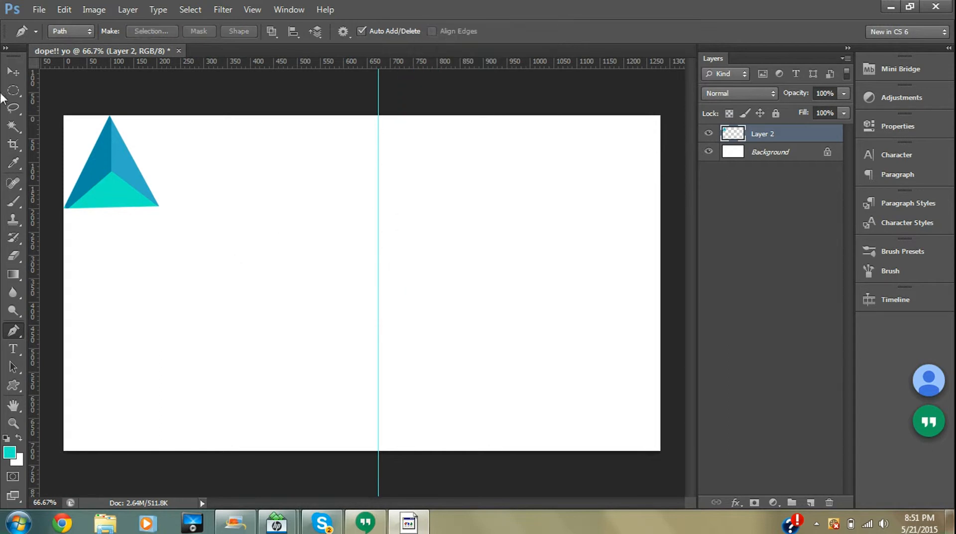
- Draw the doo custom shape as a teal triangle on the guide near the canvas centre
left_click(17, 388)
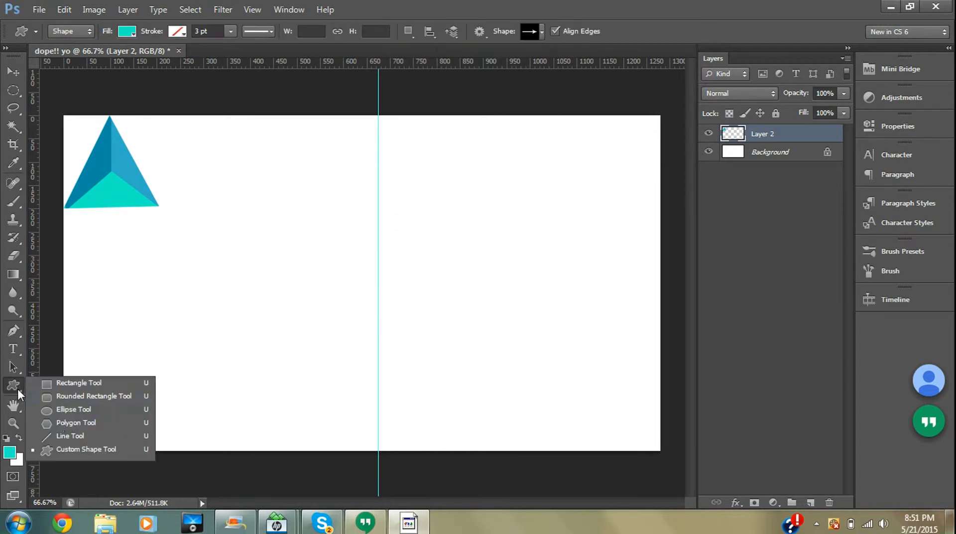
left_click(70, 445)
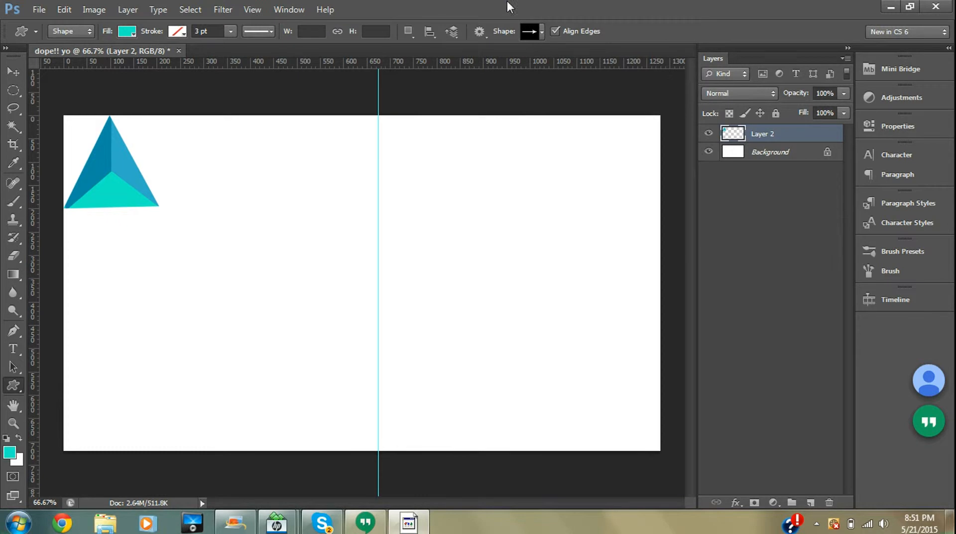
left_click(542, 32)
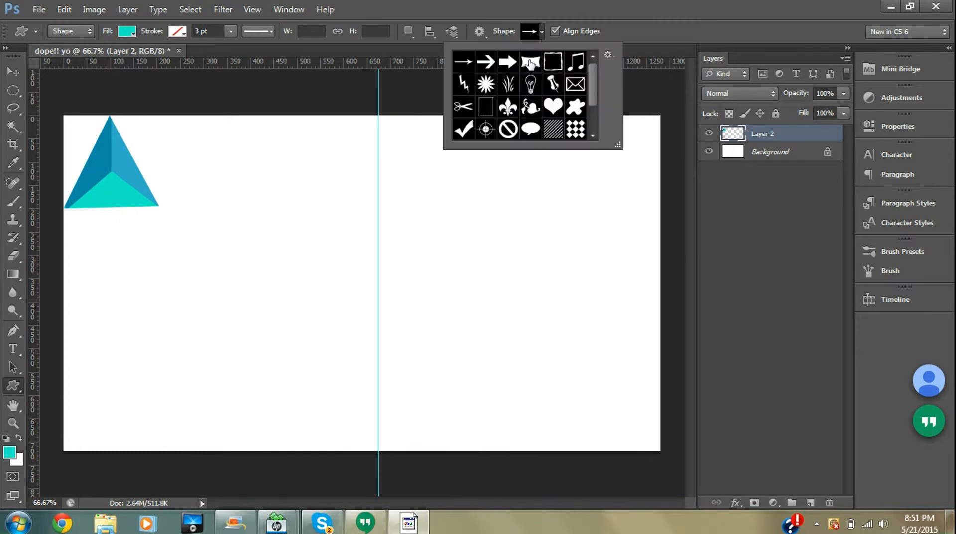
left_click_drag(593, 73, 591, 104)
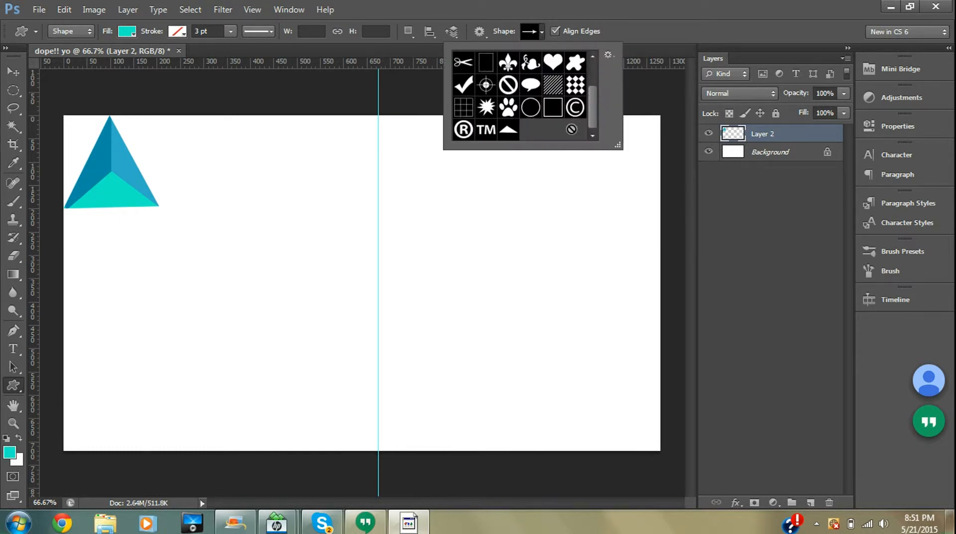
left_click(508, 130)
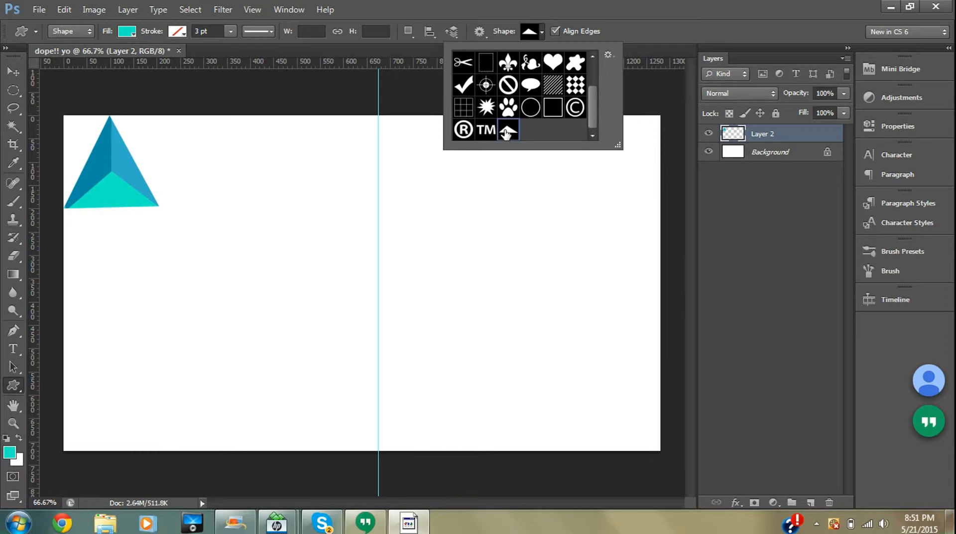
left_click(549, 137)
left_click_drag(421, 260, 359, 289)
- Transform the new triangle shape wider and taller, keeping its apex on the guide, and commit the transform
left_click(21, 69)
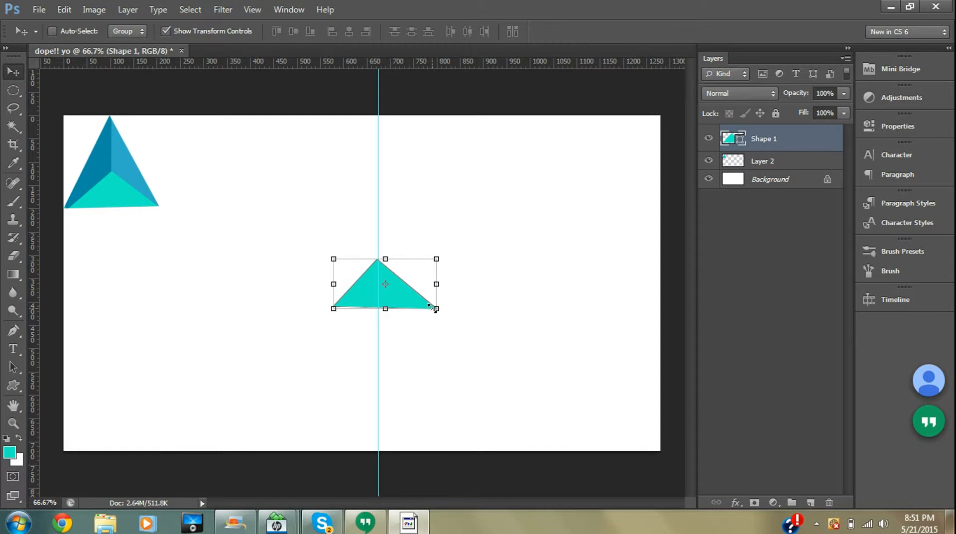
left_click_drag(436, 308, 466, 329)
mouse_move(351, 313)
left_mouse_down()
mouse_move(342, 316)
mouse_move(351, 315)
left_mouse_up()
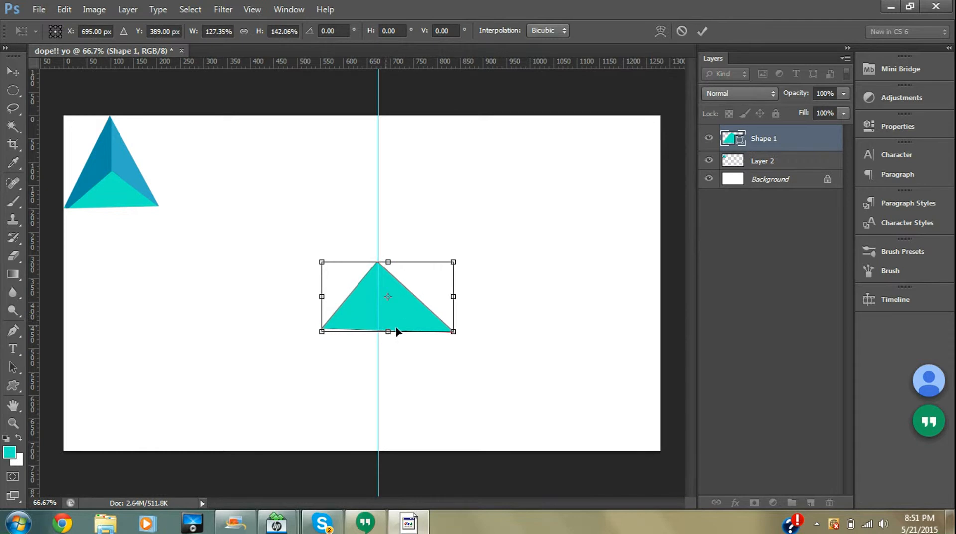
left_click_drag(454, 332, 504, 329)
left_click_drag(387, 313, 367, 314)
key("Return")
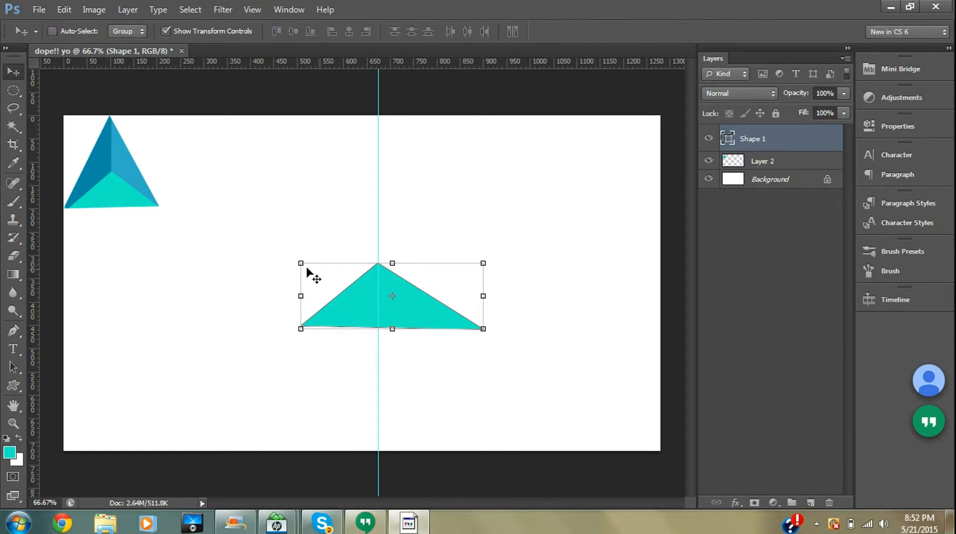
key("super")
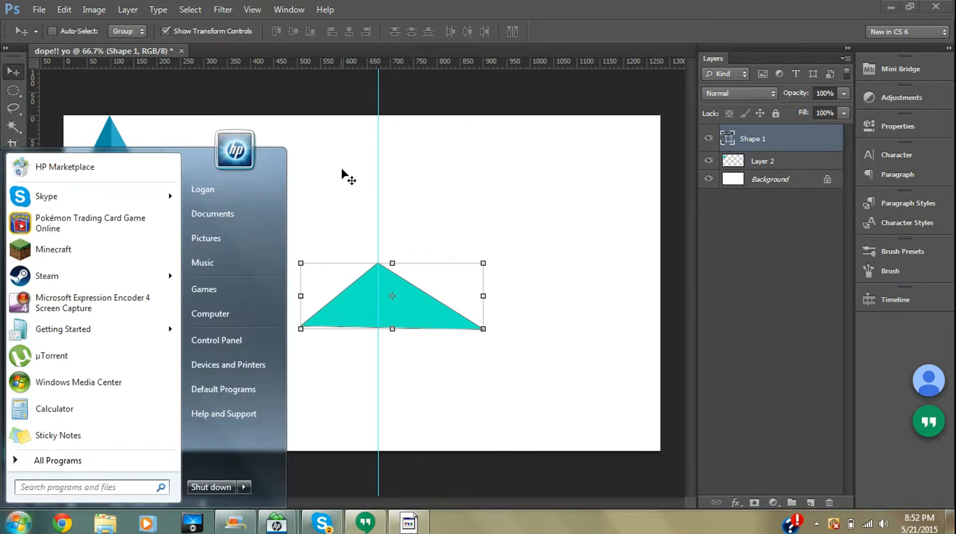
key("super")
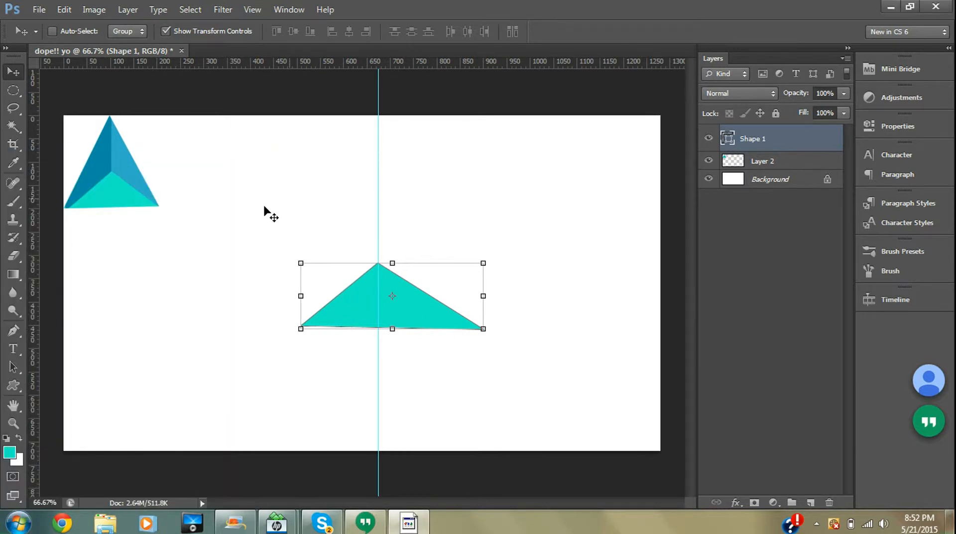
left_click(9, 330)
left_click(300, 326)
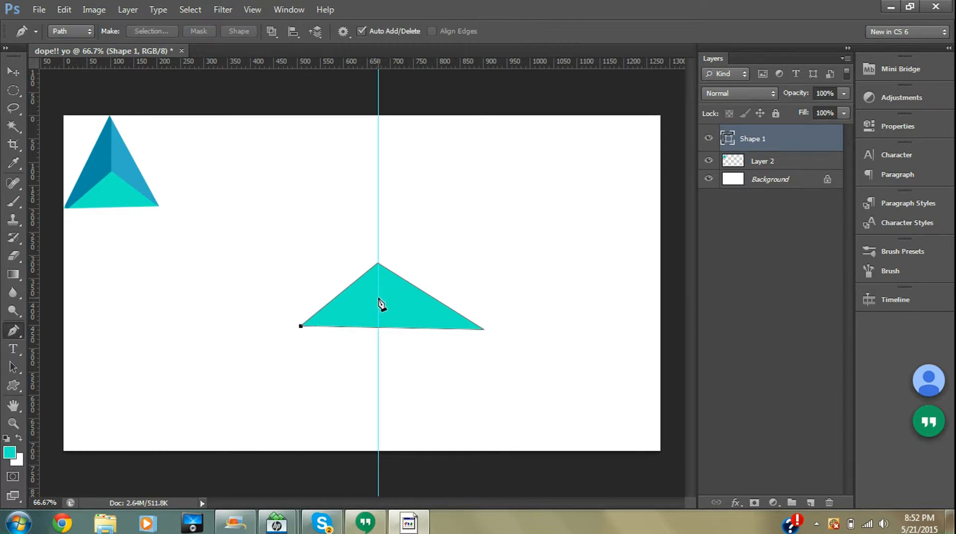
left_click(379, 297)
left_click(378, 265)
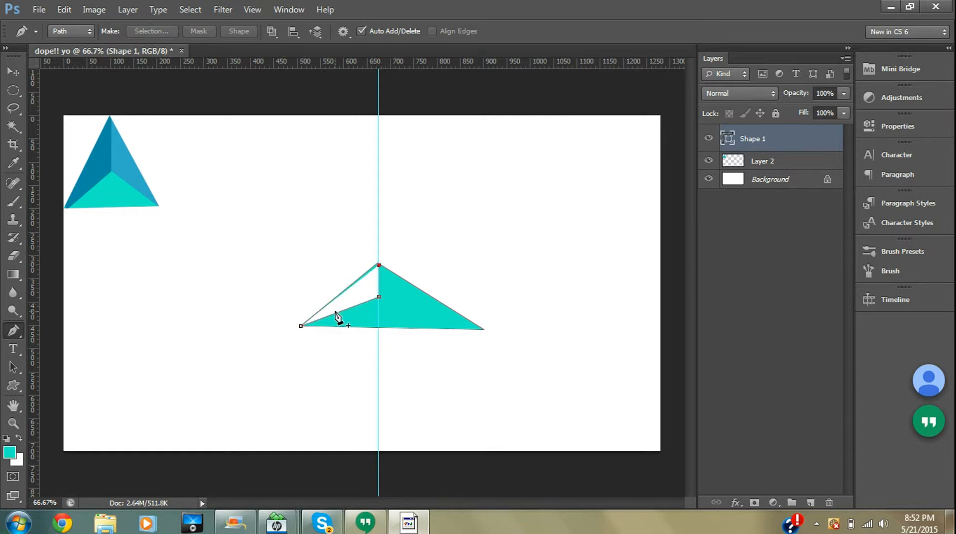
key("ctrl+z")
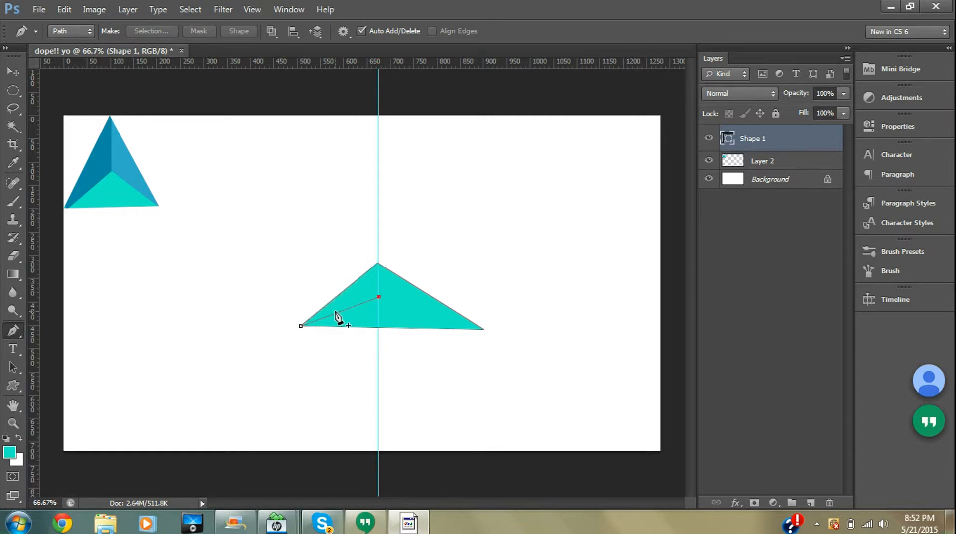
key("ctrl+alt+z")
key("ctrl+alt+z")
- Add a new layer above the triangle shape and clip it to the shape layer
left_click(811, 503)
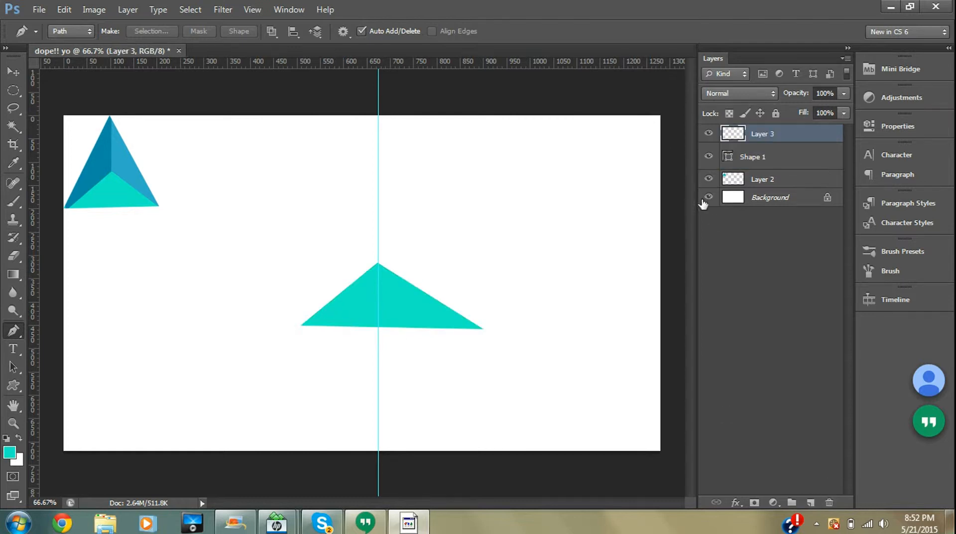
right_click(767, 140)
left_click(819, 196)
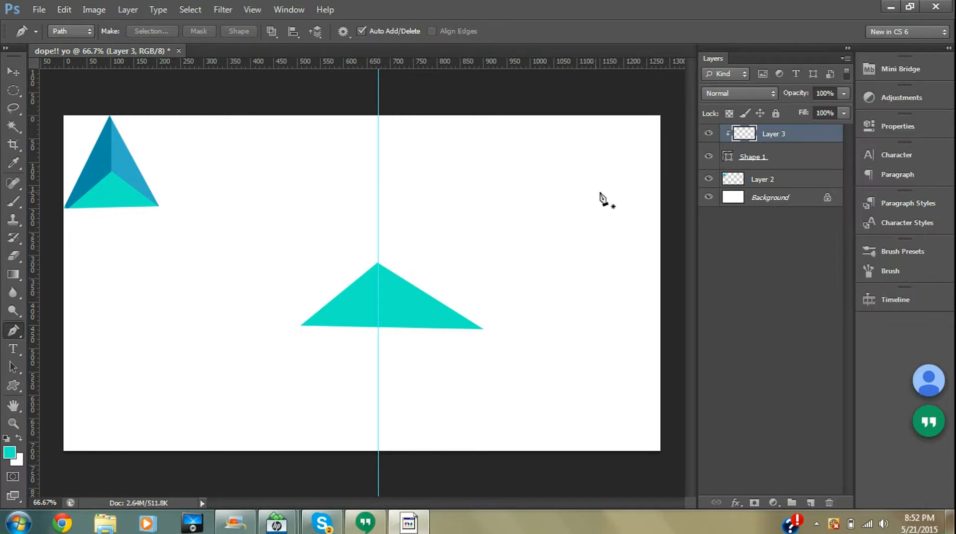
- Draw a closed Pen path over the triangle's left half, from its left corner to the guide midpoint and above the apex
left_click(301, 325)
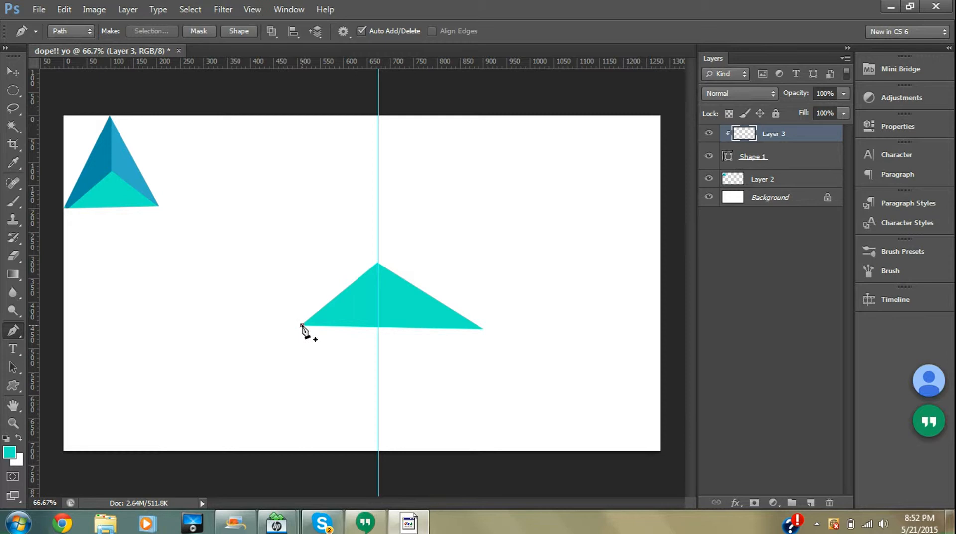
left_click(379, 299)
left_click_drag(379, 243, 295, 277)
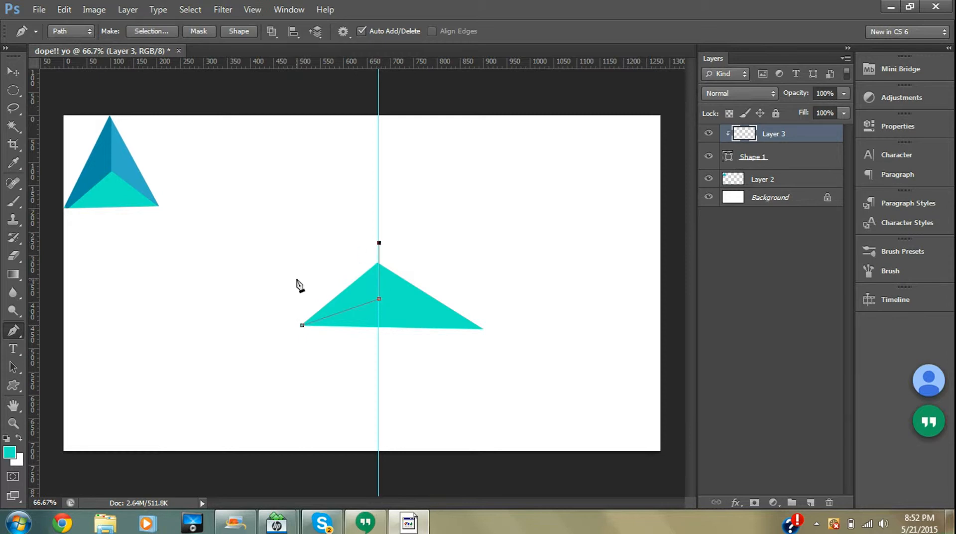
left_click(302, 327)
- Fill the path on the clipped layer with colour 30afca and deselect the path
right_click(347, 295)
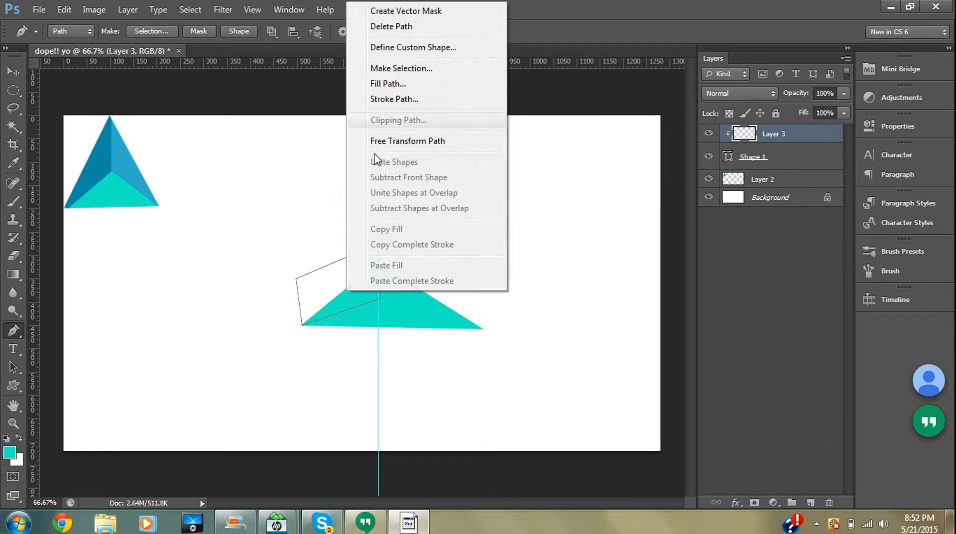
left_click(381, 83)
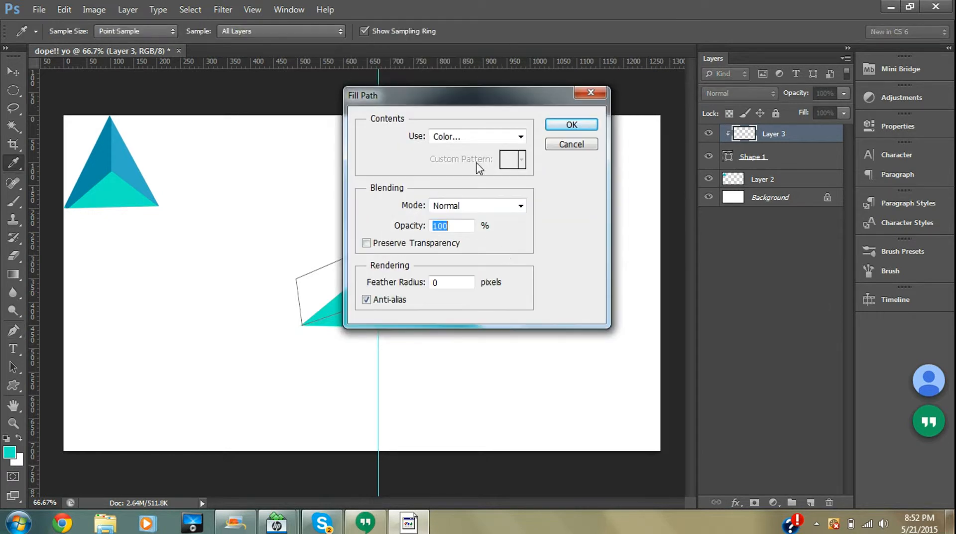
left_click(518, 136)
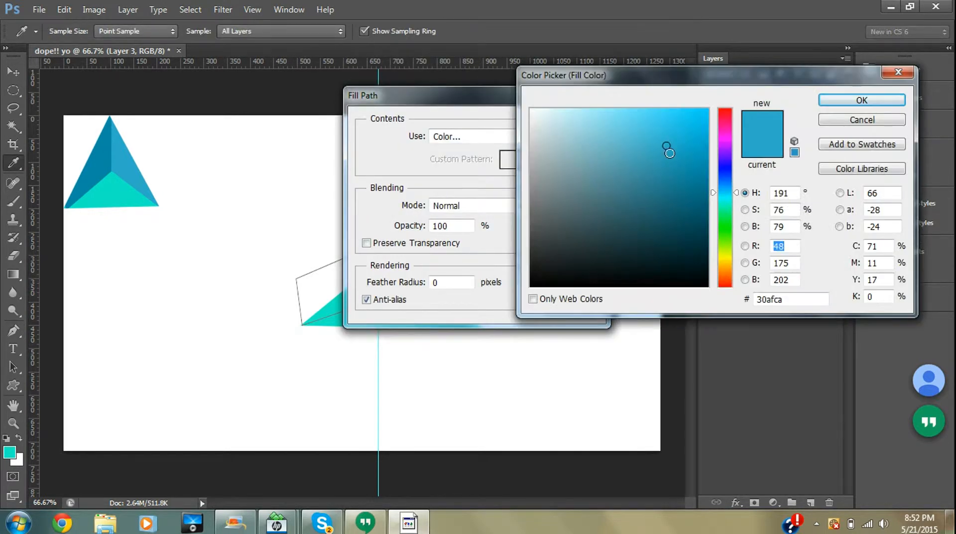
left_click(856, 99)
left_click(567, 127)
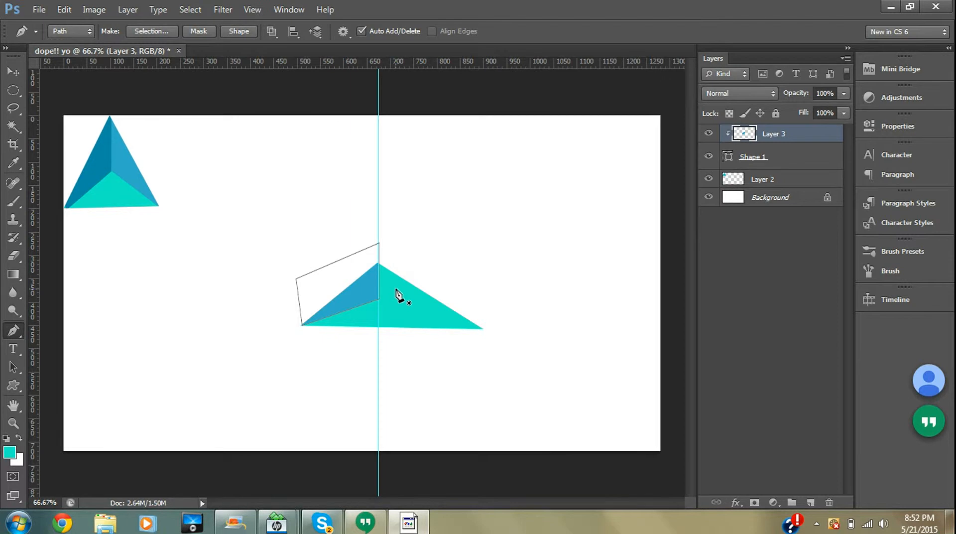
key("Return")
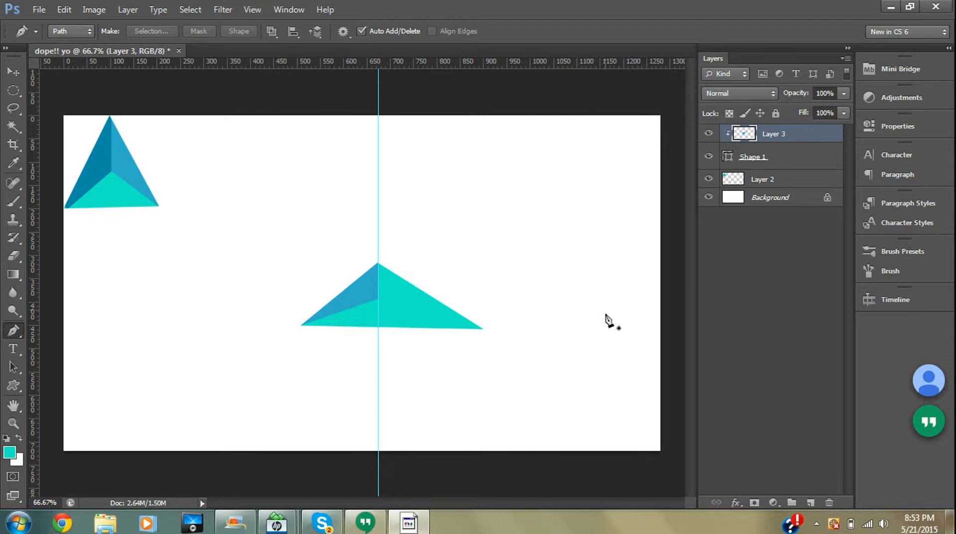
- Add another new layer and clip it into the same shape stack
left_click(810, 503)
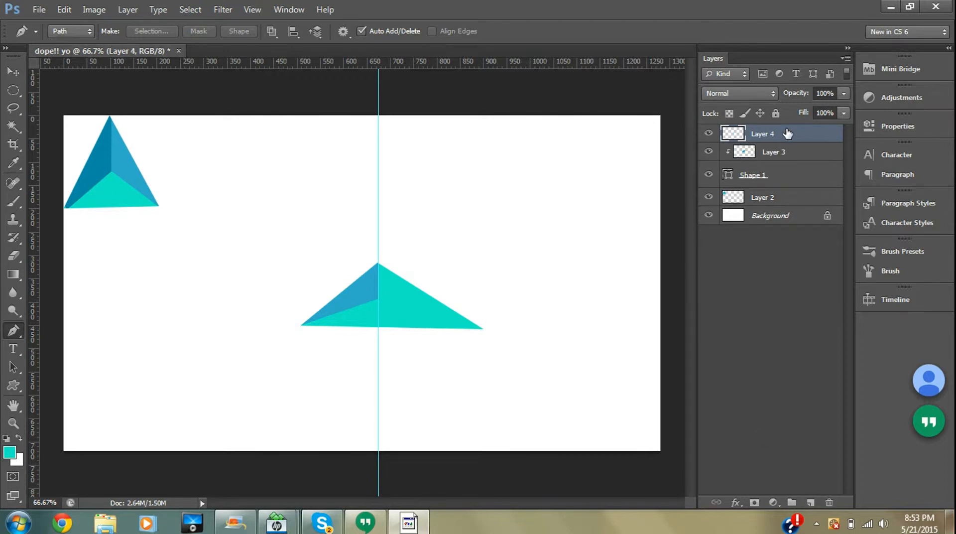
right_click(787, 133)
left_click(836, 195)
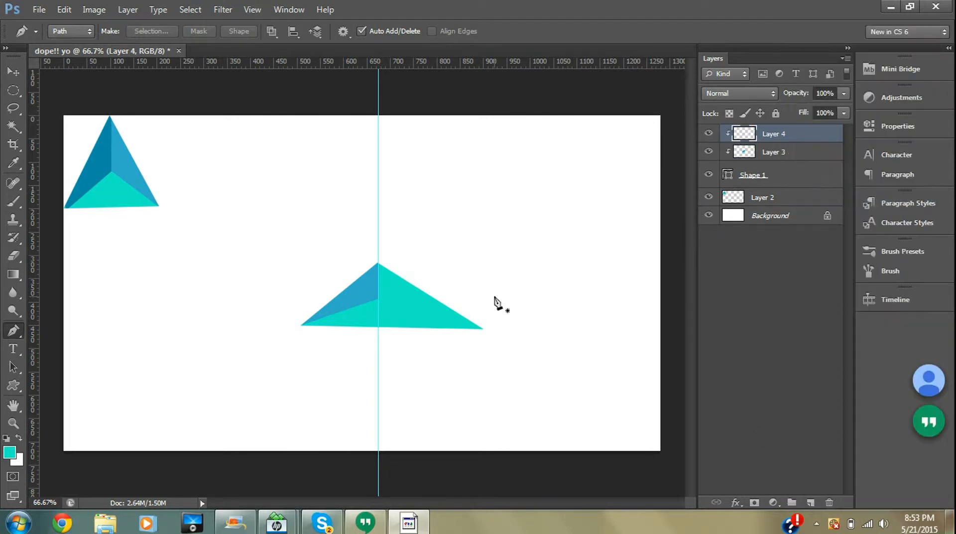
- Draw a closed Pen path over the triangle's right half, from the guide midpoint past the right corner and above the apex
left_click(378, 299)
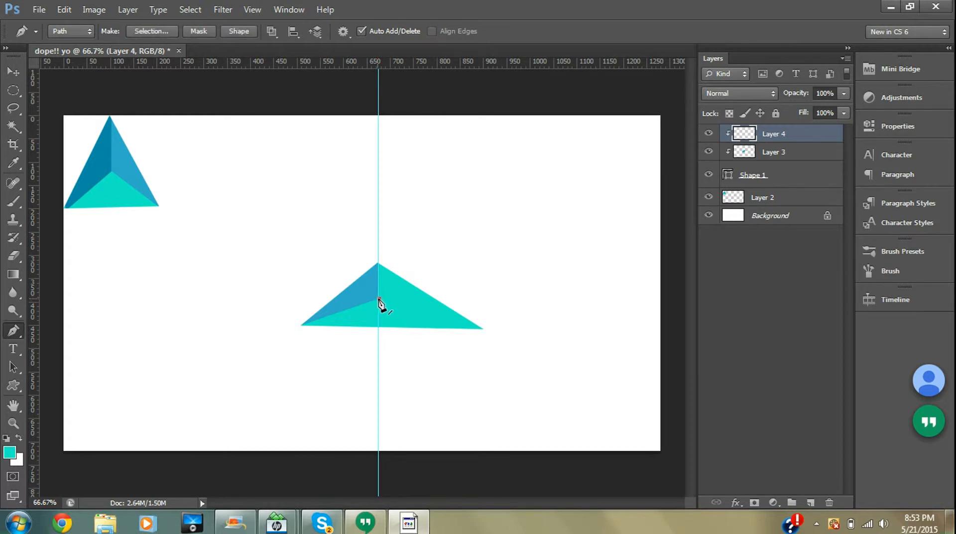
left_click(483, 329)
left_click_drag(483, 328, 504, 277)
left_click(379, 239)
left_click(379, 299)
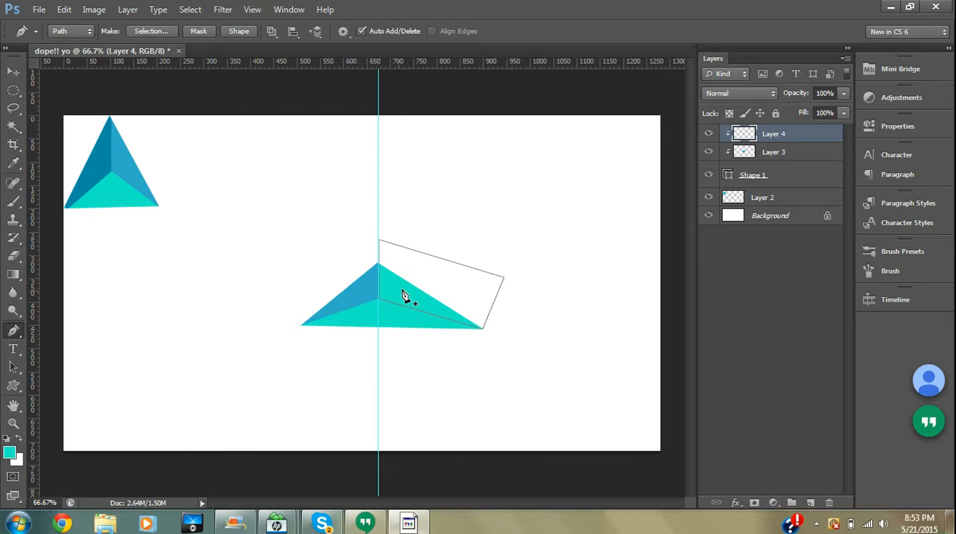
- Fill the right-half path with colour 1b8fa8 and deselect the path
right_click(403, 288)
left_click(444, 301)
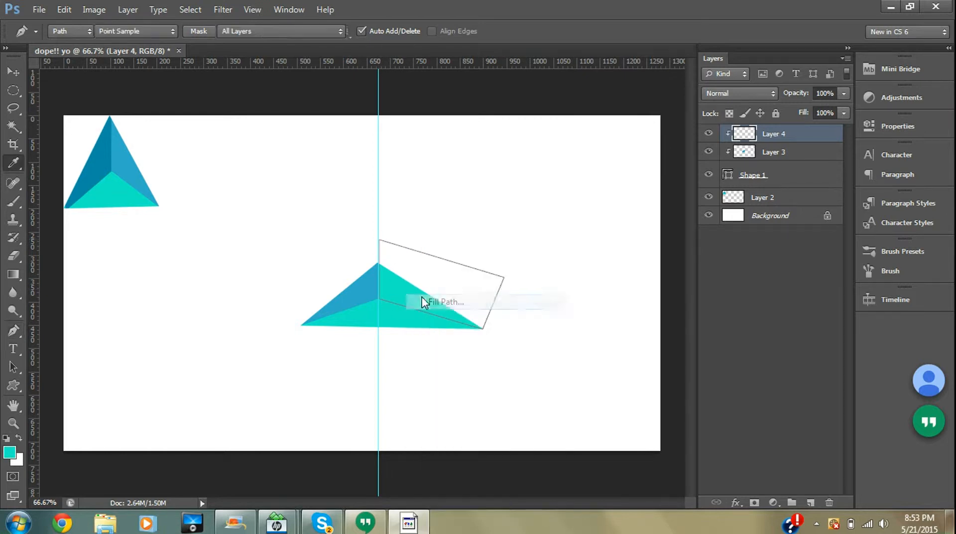
left_click(455, 136)
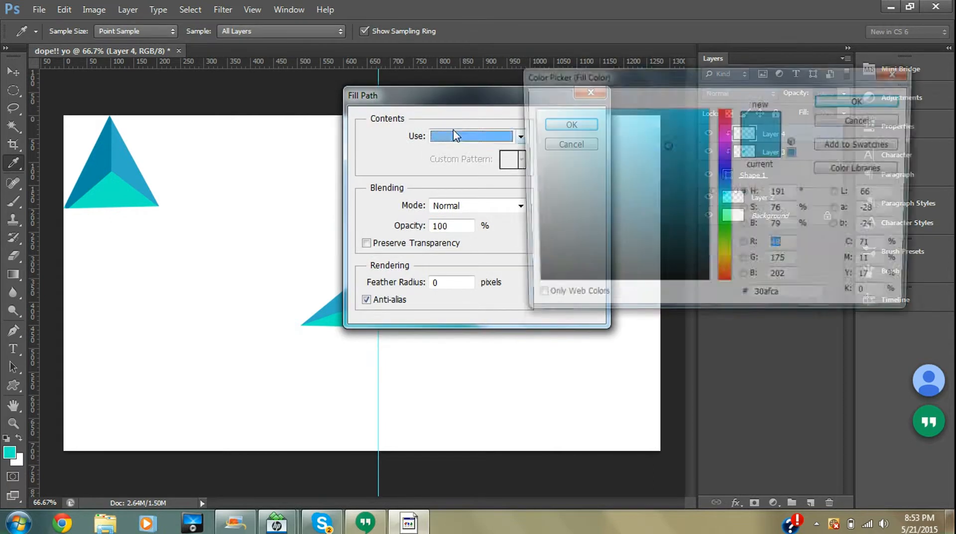
left_click_drag(664, 143, 679, 169)
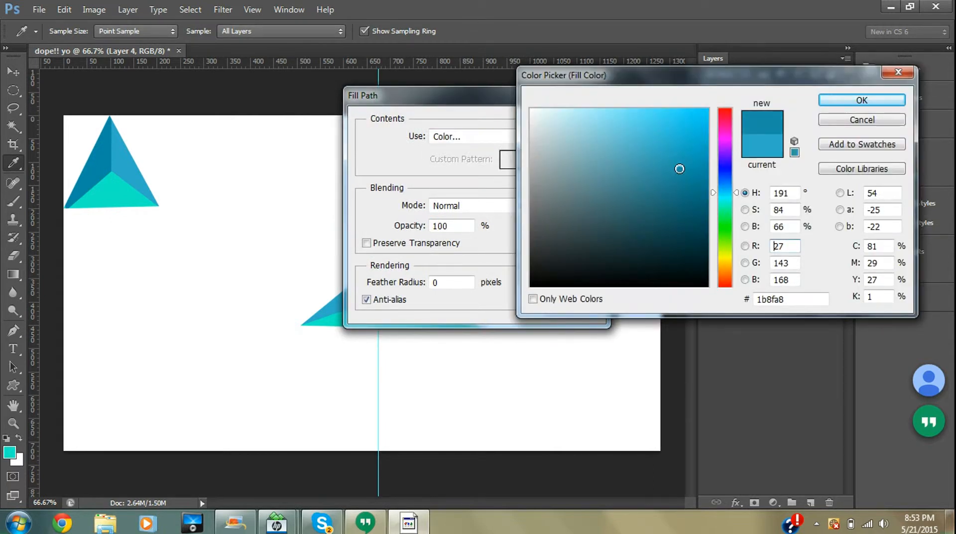
left_click(861, 100)
left_click(570, 125)
key("Return")
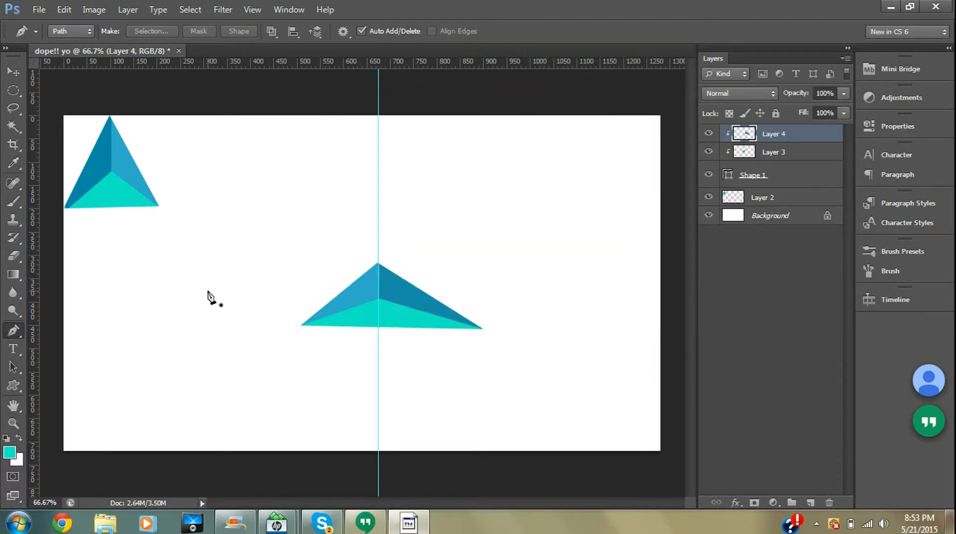
- Merge the triangle shape layer and its two clipped facet layers into one layer
left_click(13, 72)
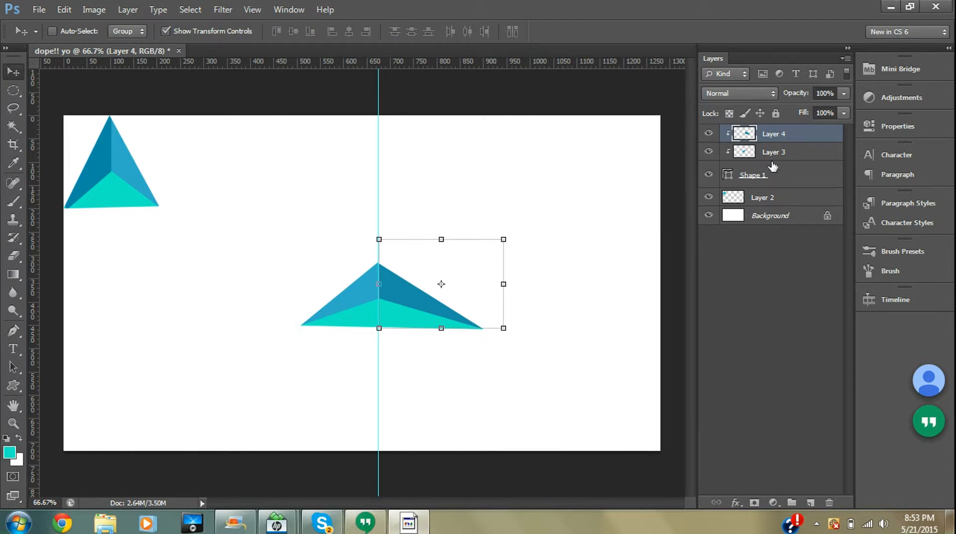
left_click(772, 176, "shift")
left_click(772, 155, "shift")
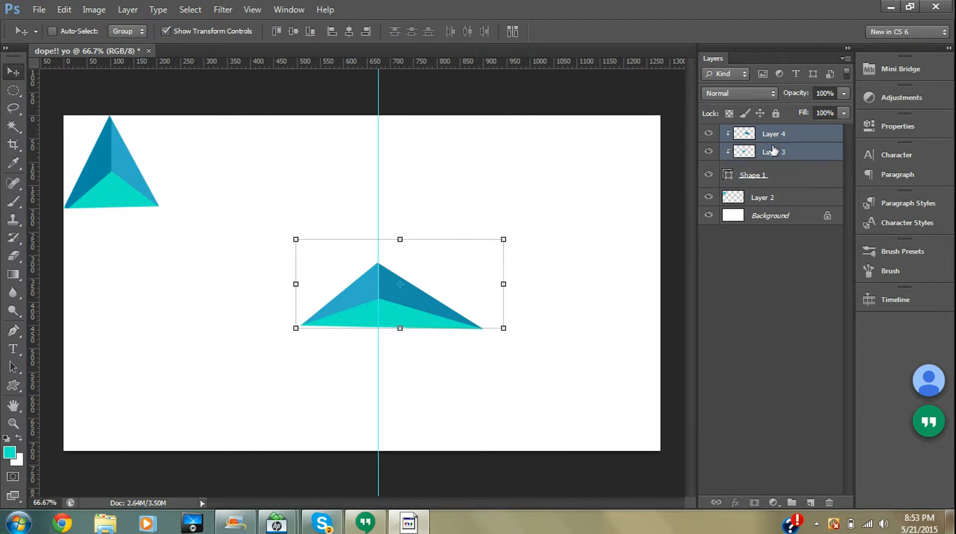
left_click(772, 173, "shift")
right_click(772, 153)
left_click(805, 339)
- Rotate the merged triangle about -90° so it points left with its base on the guide, and commit the transform
left_click_drag(290, 333, 427, 381)
left_click_drag(386, 318, 338, 303)
left_click_drag(395, 376, 382, 379)
left_click_drag(347, 335, 353, 329)
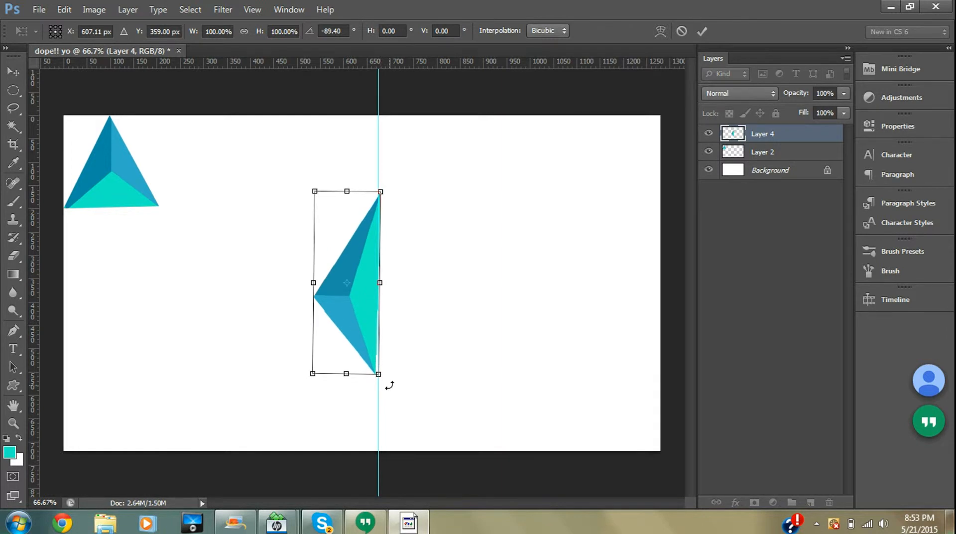
left_click_drag(391, 382, 390, 382)
right_click(368, 305)
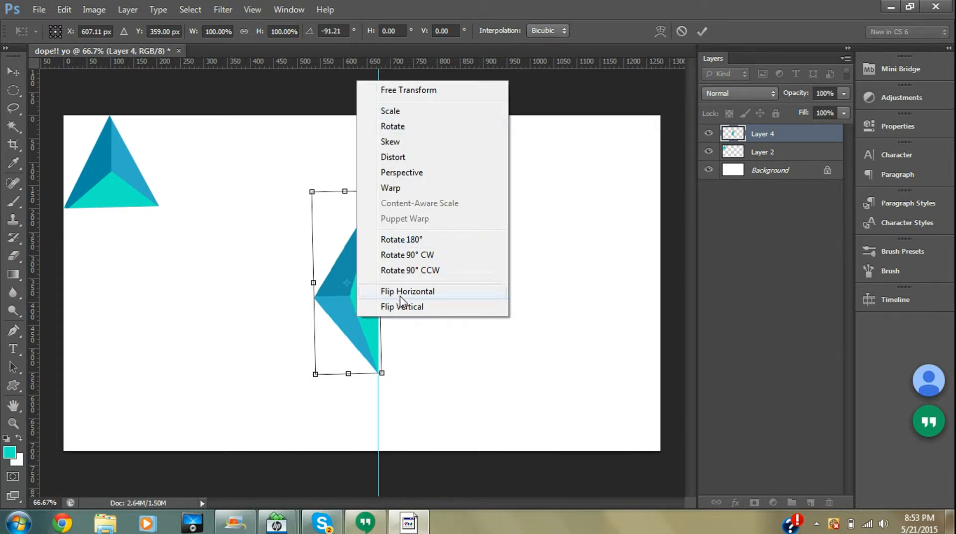
left_click(527, 324)
key("Return")
- Duplicate the merged triangle layer as Layer 4 copy
right_click(343, 310)
right_click(749, 130)
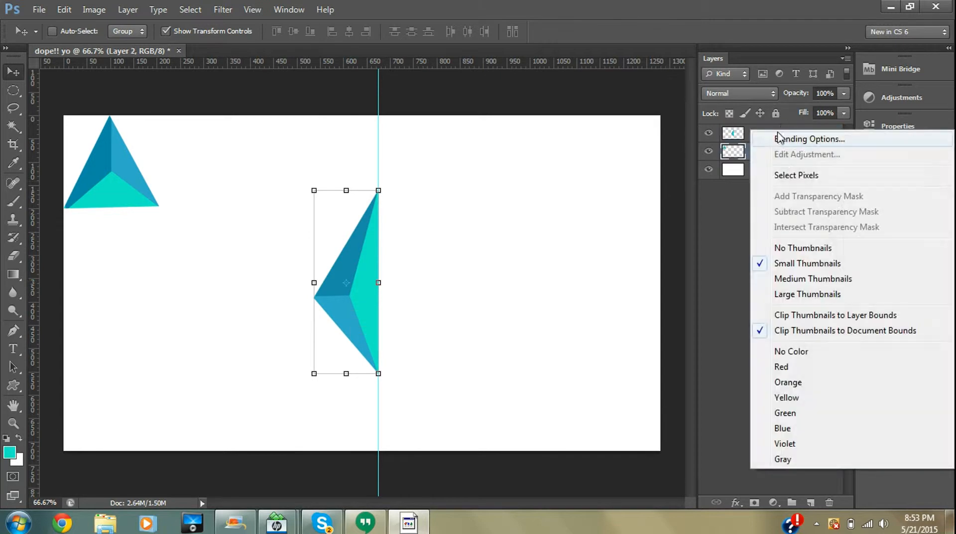
left_click(742, 146)
left_click(755, 134)
right_click(754, 133)
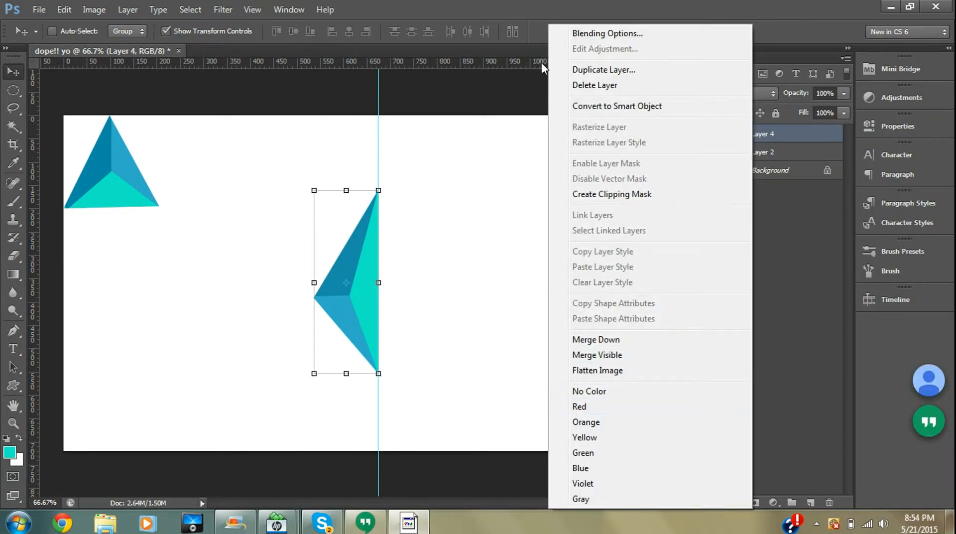
left_click(580, 70)
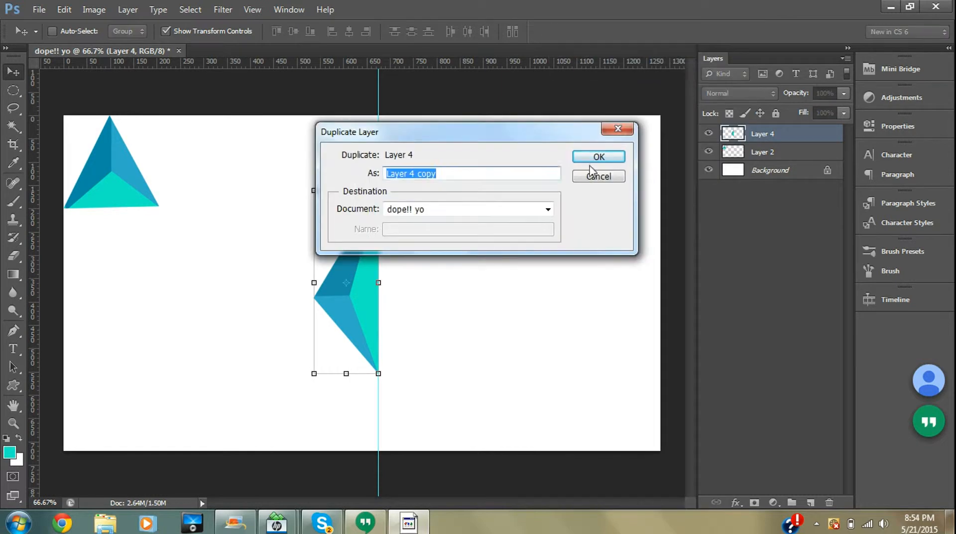
left_click(614, 158)
- Move the duplicated triangle to the right of the guide, beside the original
left_click_drag(338, 292, 425, 293)
right_click(425, 290)
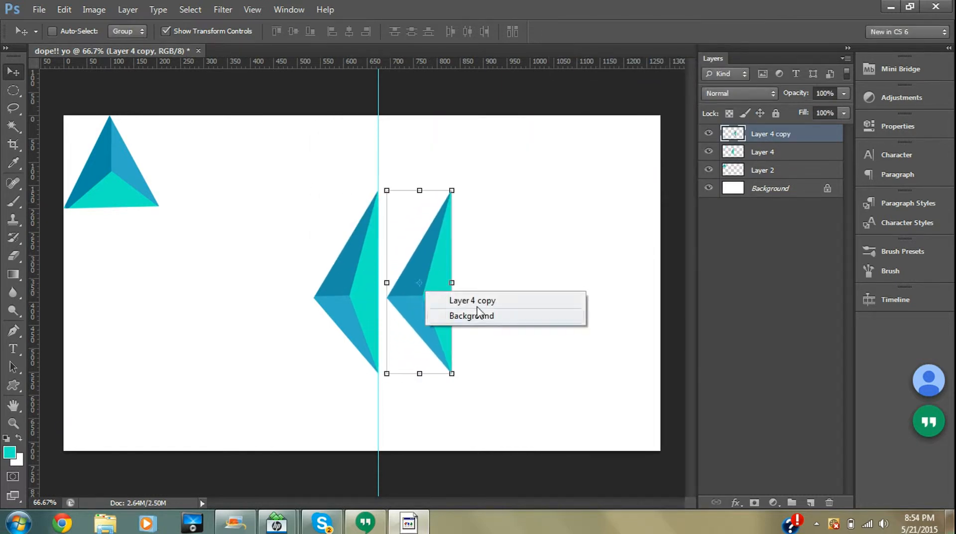
left_click(424, 305)
left_click_drag(424, 306, 428, 321)
right_click(428, 321)
left_click(428, 321)
right_click(428, 322)
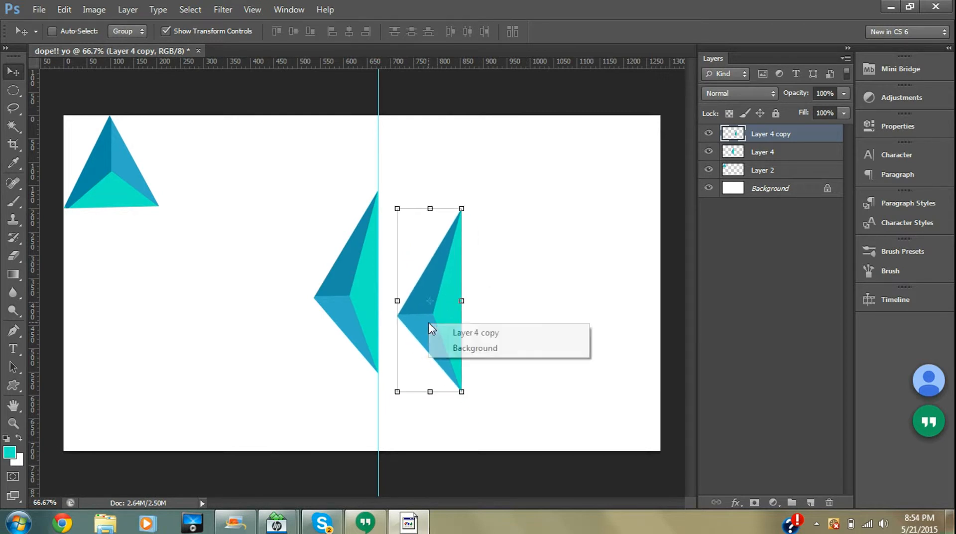
right_click(753, 140)
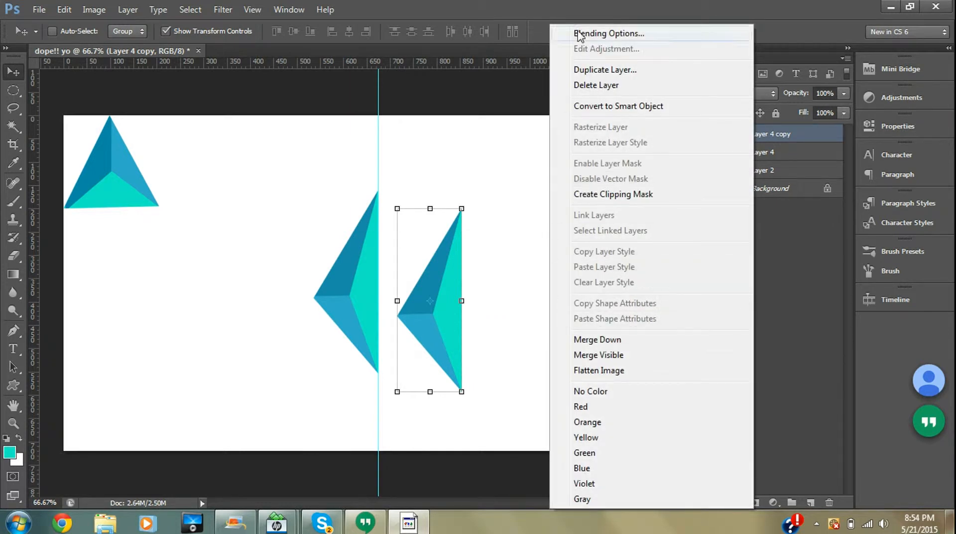
left_click(471, 328)
left_click_drag(445, 327, 424, 316)
right_click(448, 321)
left_click(449, 320)
right_click(356, 305)
left_click(351, 303)
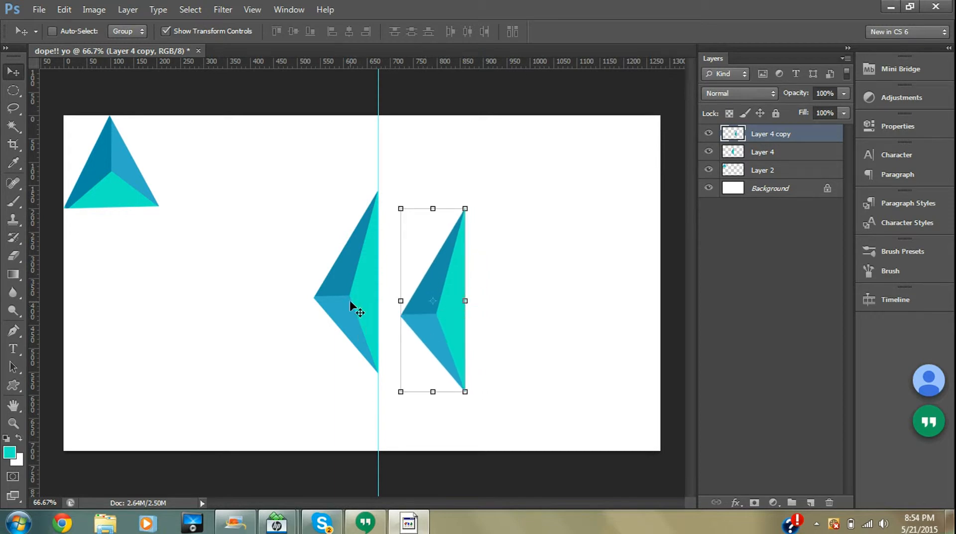
right_click(434, 302)
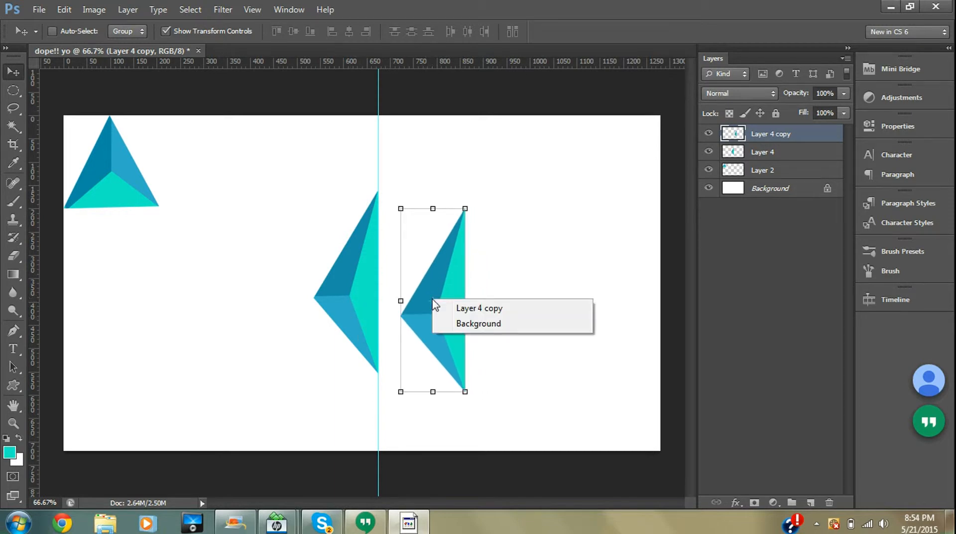
left_click(433, 308)
- Flip the duplicated triangle horizontally with Free Transform so it points right
left_click_drag(446, 312, 385, 131)
right_click(450, 285)
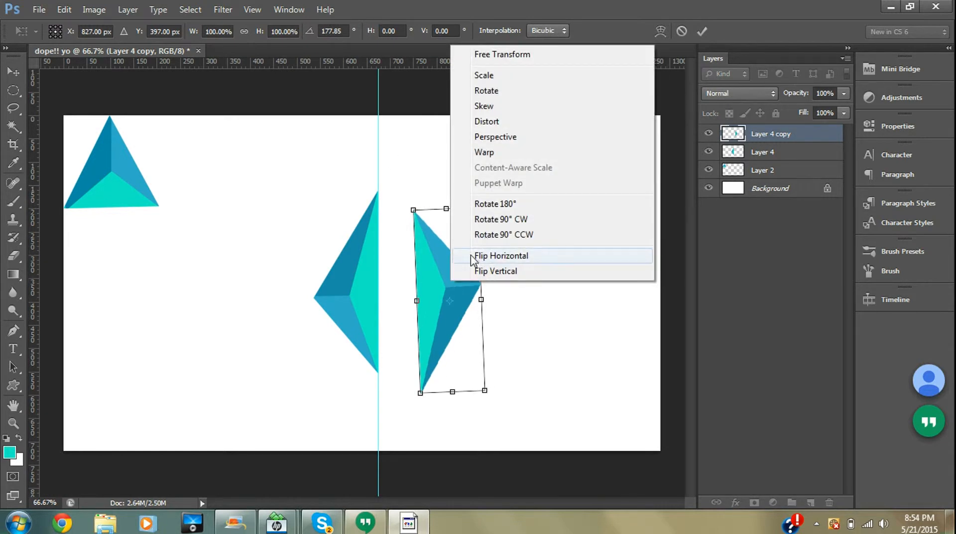
left_click(475, 256)
right_click(467, 272)
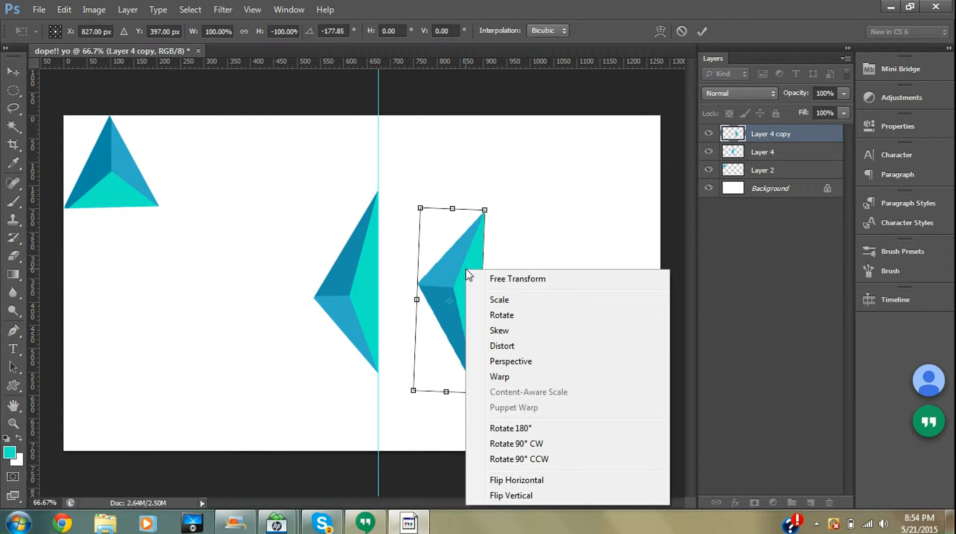
left_click(372, 224)
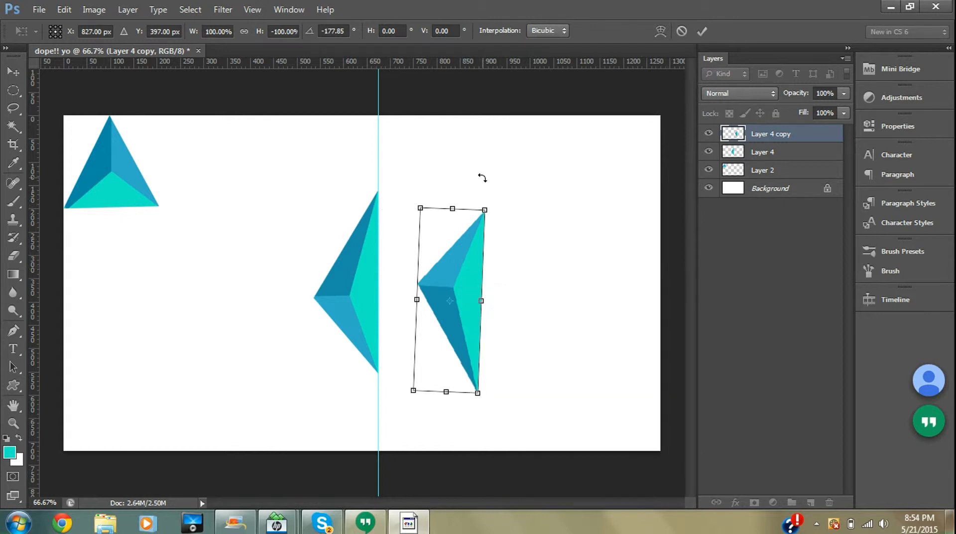
- Rotate the flipped copy upright to about 0° and place its edge on the guide to form a diamond, then commit
left_click_drag(491, 198, 397, 418)
left_click_drag(449, 356, 409, 339)
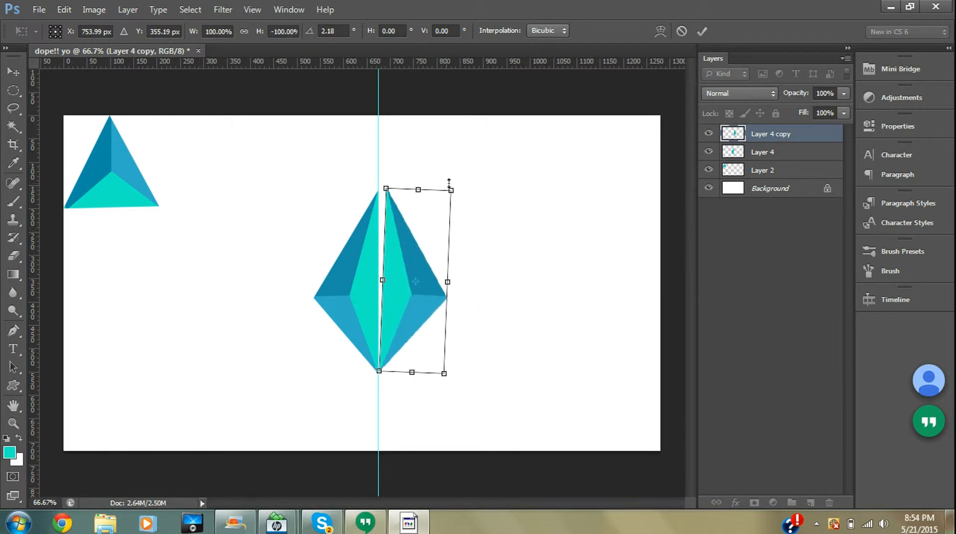
left_click_drag(462, 188, 455, 189)
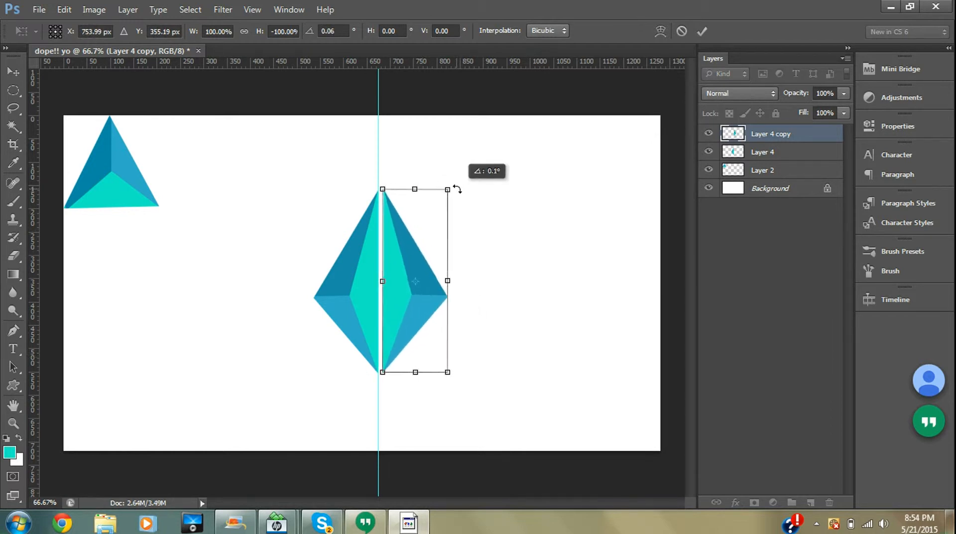
mouse_move(409, 333)
left_mouse_down()
mouse_move(411, 342)
mouse_move(411, 334)
left_mouse_up()
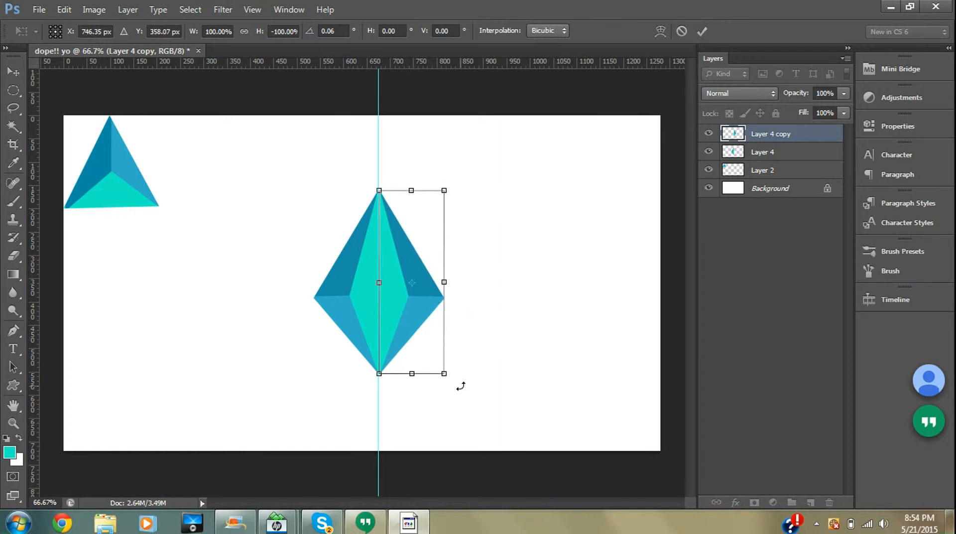
key("Return")
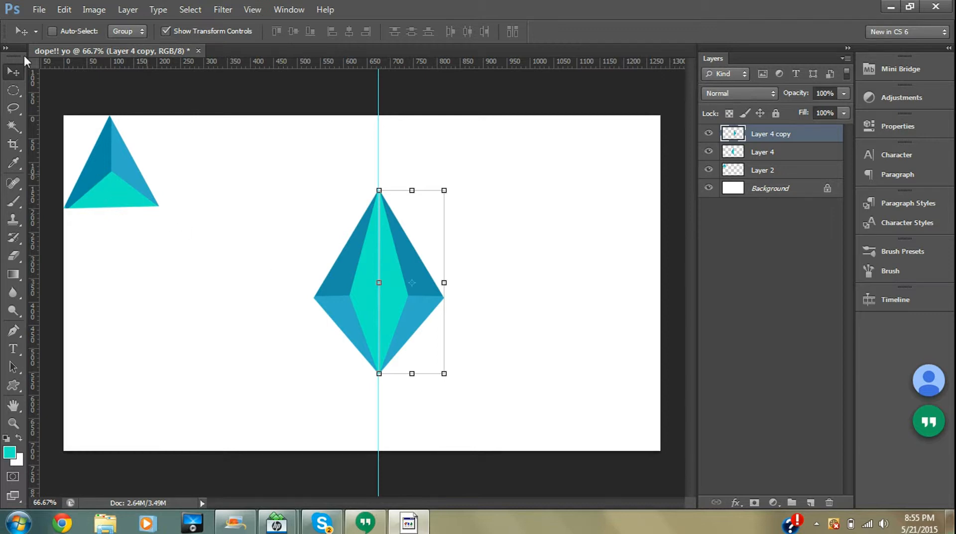
- Rotate the small Layer 2 triangle about 60° and move it beside the diamond's upper-left edge
left_click(763, 152)
left_click(772, 133)
left_click(771, 171)
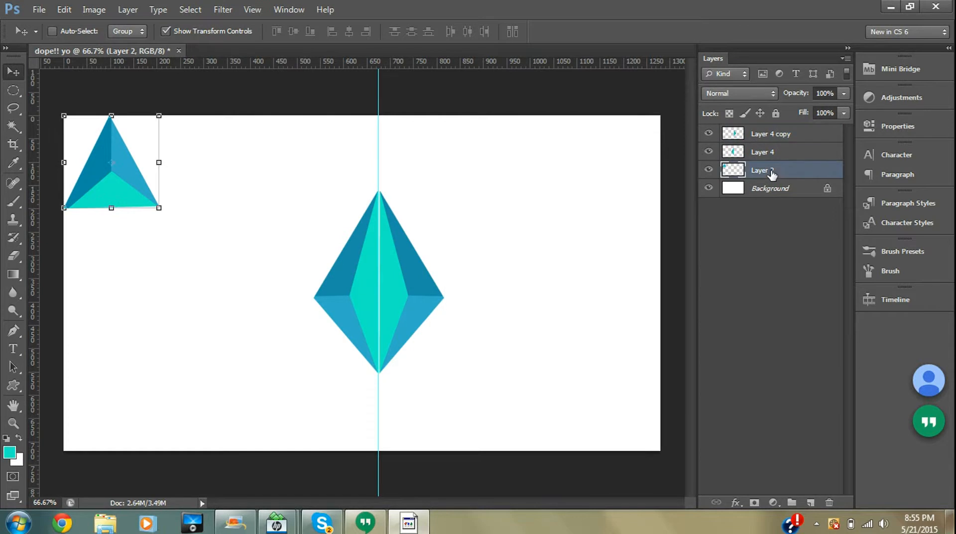
left_click_drag(115, 187, 241, 314)
left_click_drag(234, 273, 304, 249)
left_click_drag(246, 203, 244, 201)
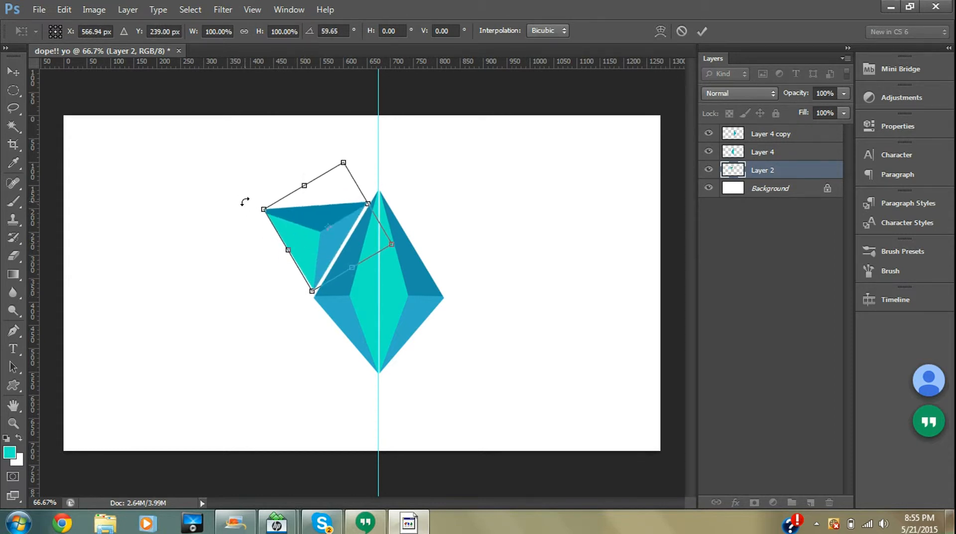
left_click_drag(293, 230, 231, 223)
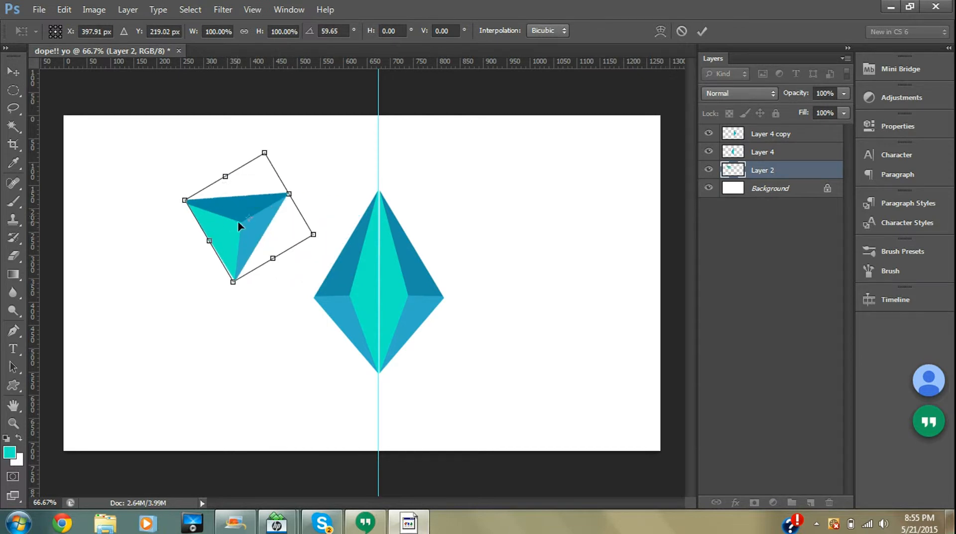